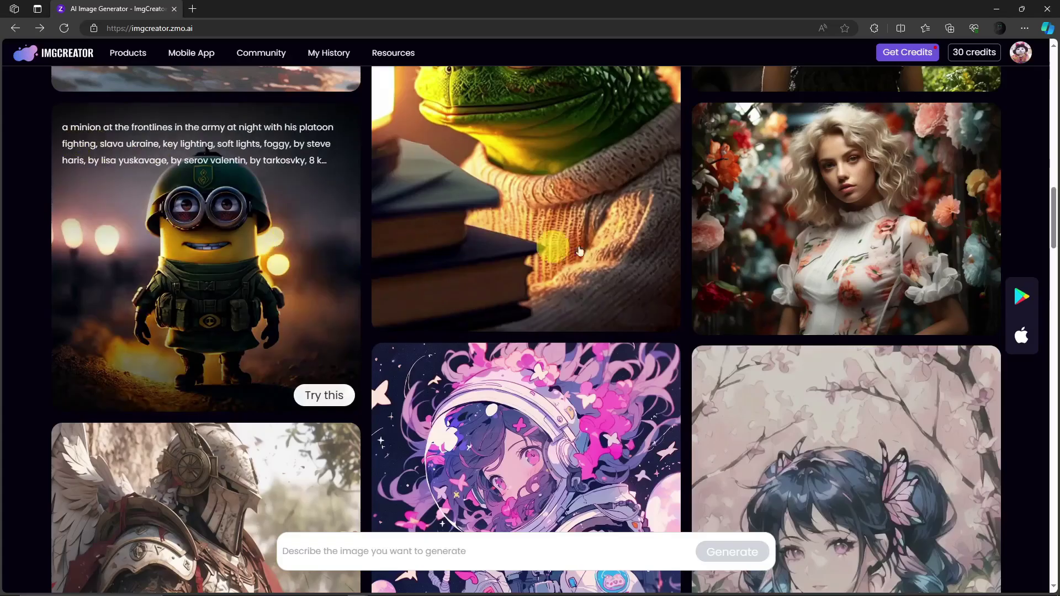
Step: Scroll the community gallery back to the top to show the AI Image Generator banner
mouse_move(828, 241)
scroll(825, 238, "down", 10)
left_click_drag(1053, 273, 1053, 67)
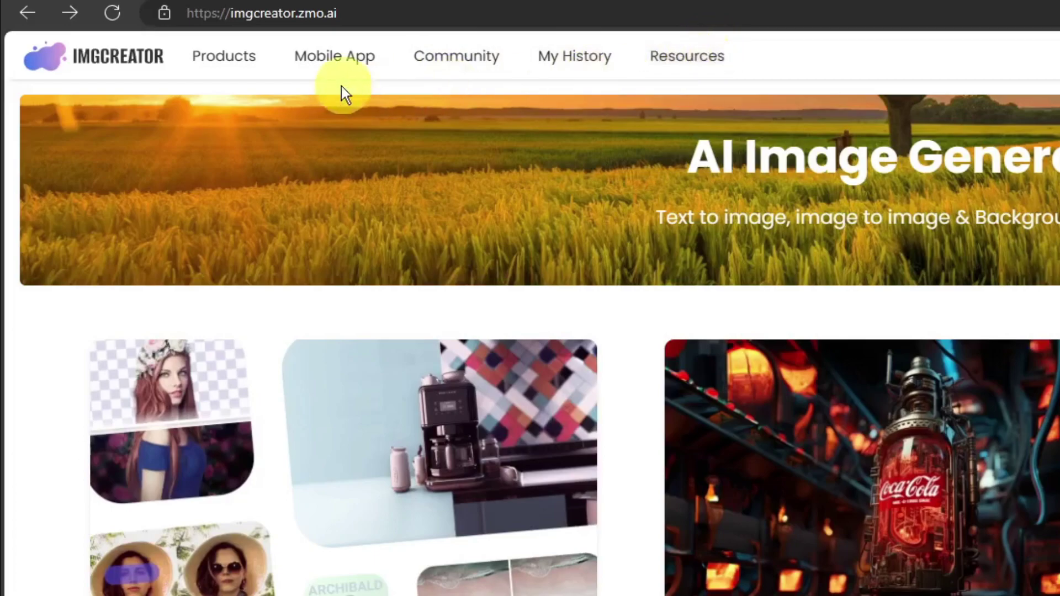
mouse_move(243, 64)
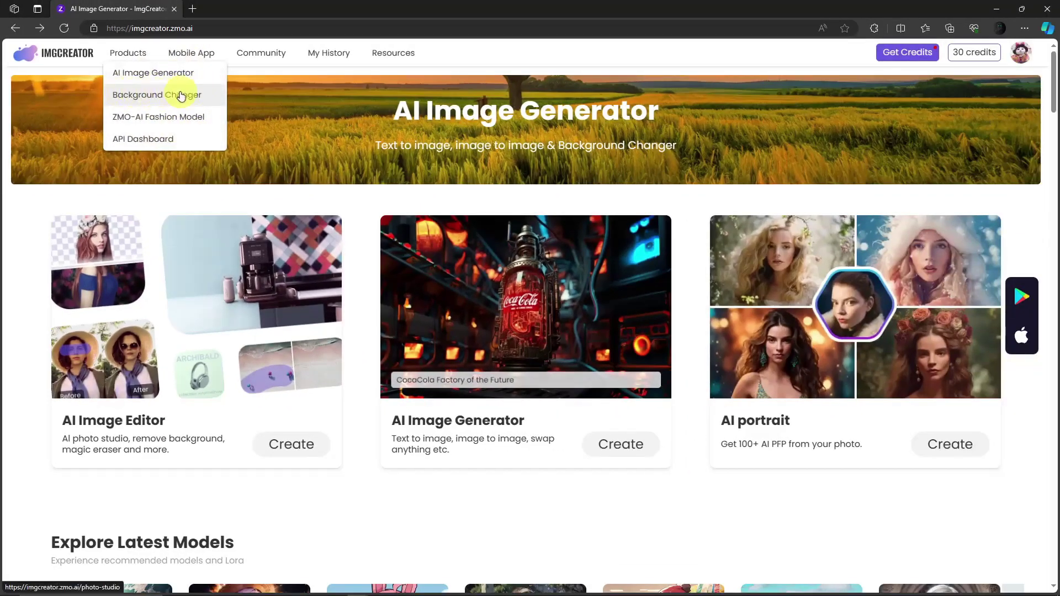
left_click(1021, 59)
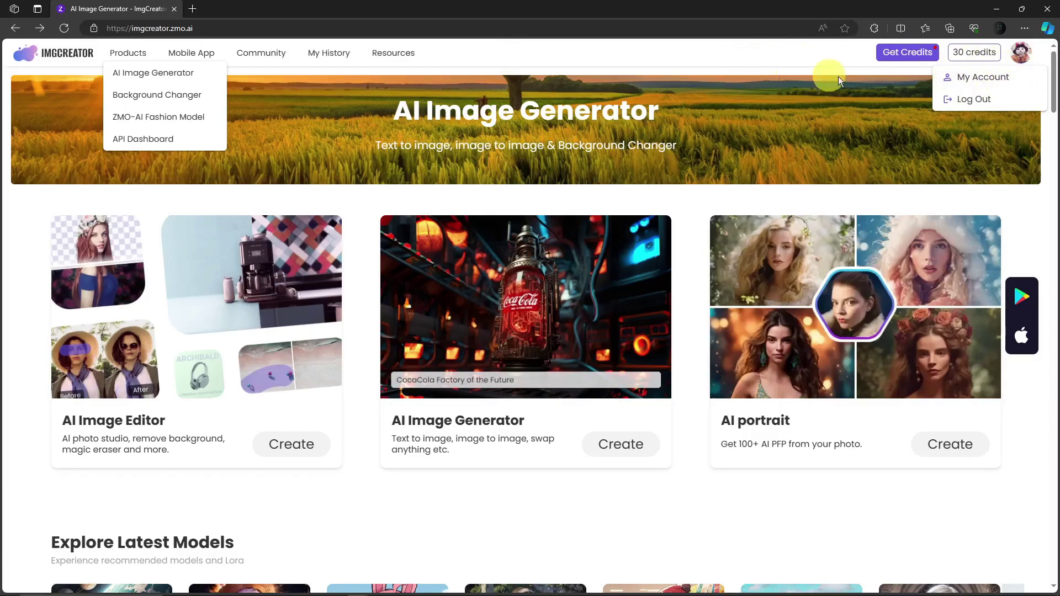
left_click(635, 52)
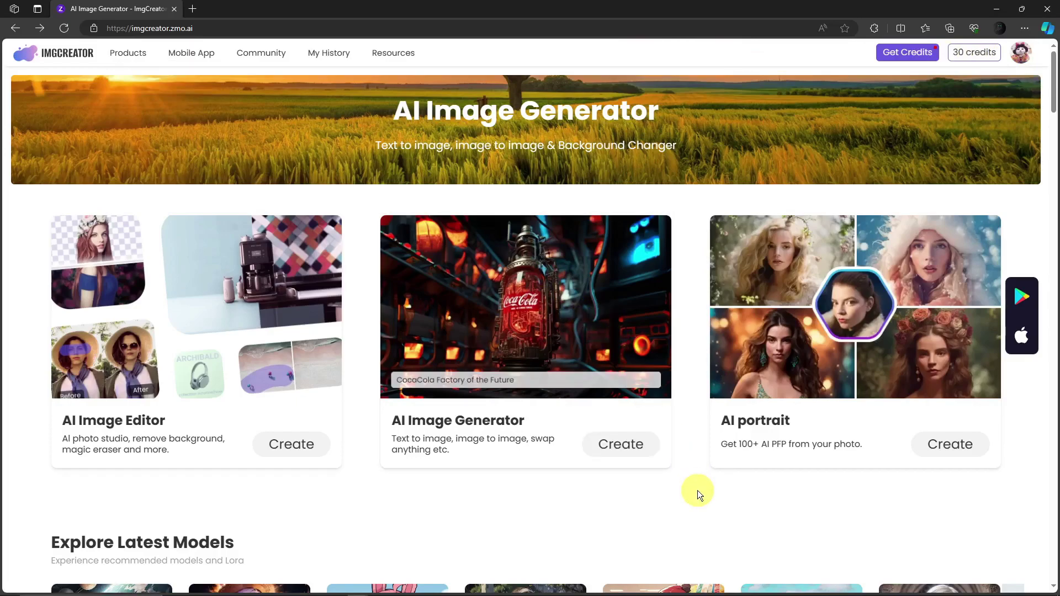
scroll(698, 491, "down", 2)
scroll(697, 491, "up", 2)
scroll(681, 486, "down", 7)
scroll(682, 486, "up", 4)
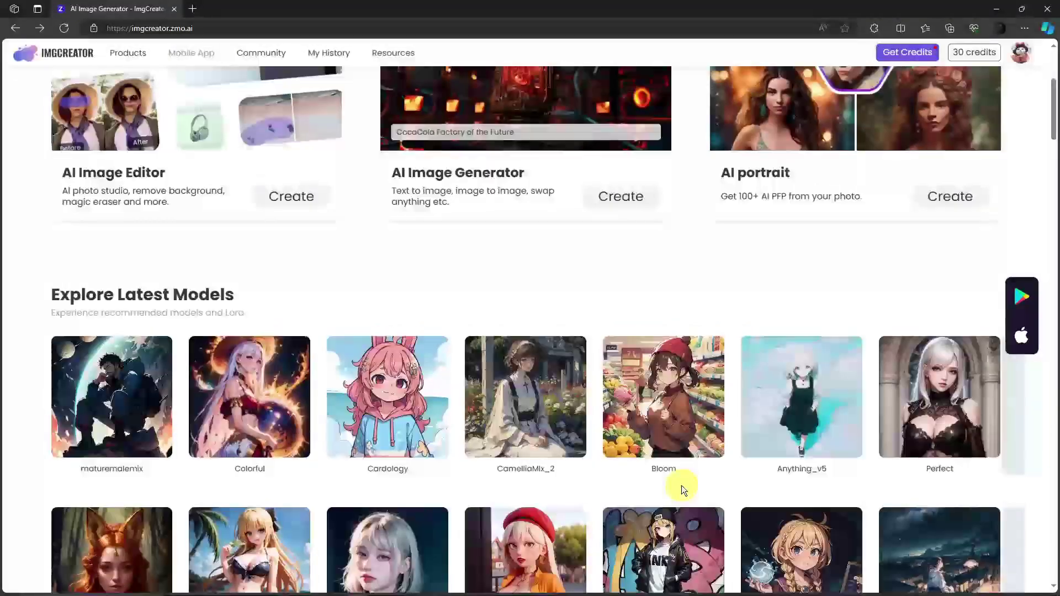
scroll(681, 486, "up", 4)
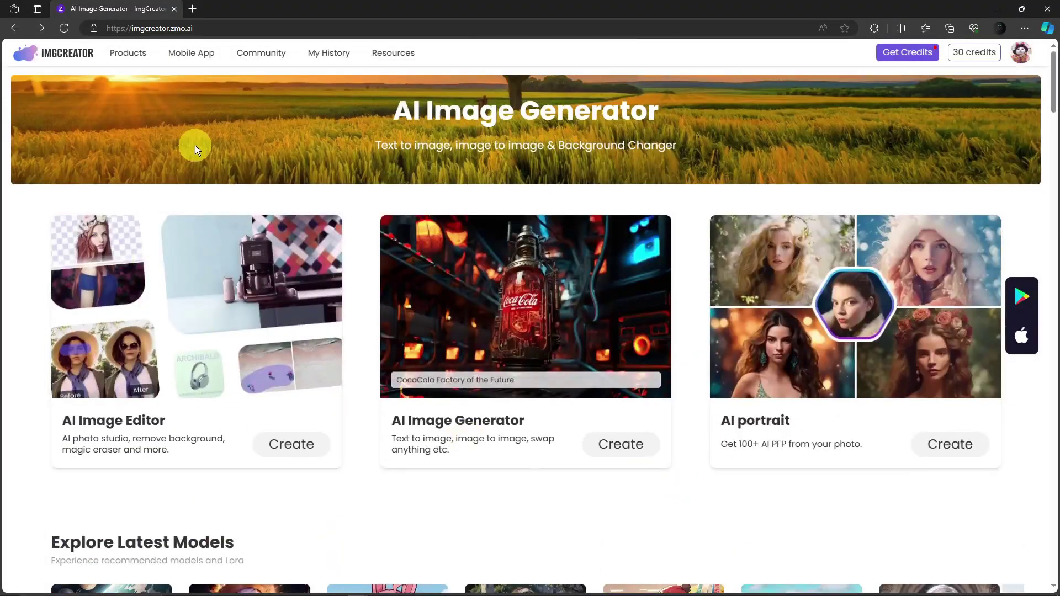
Step: Go to Products > Background Changer and scroll through the photo-studio page
left_click(124, 53)
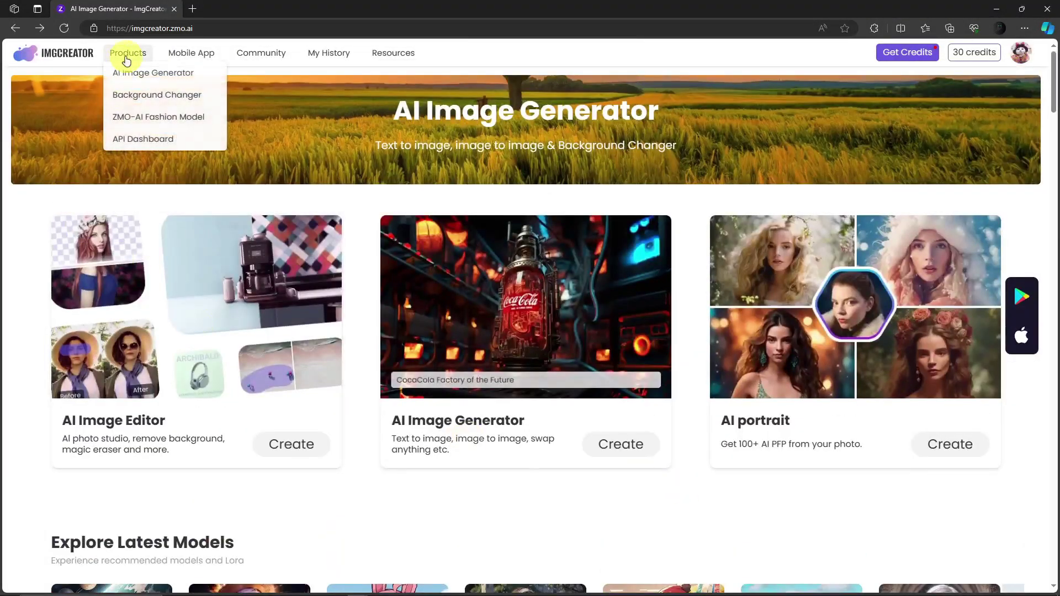
left_click(163, 96)
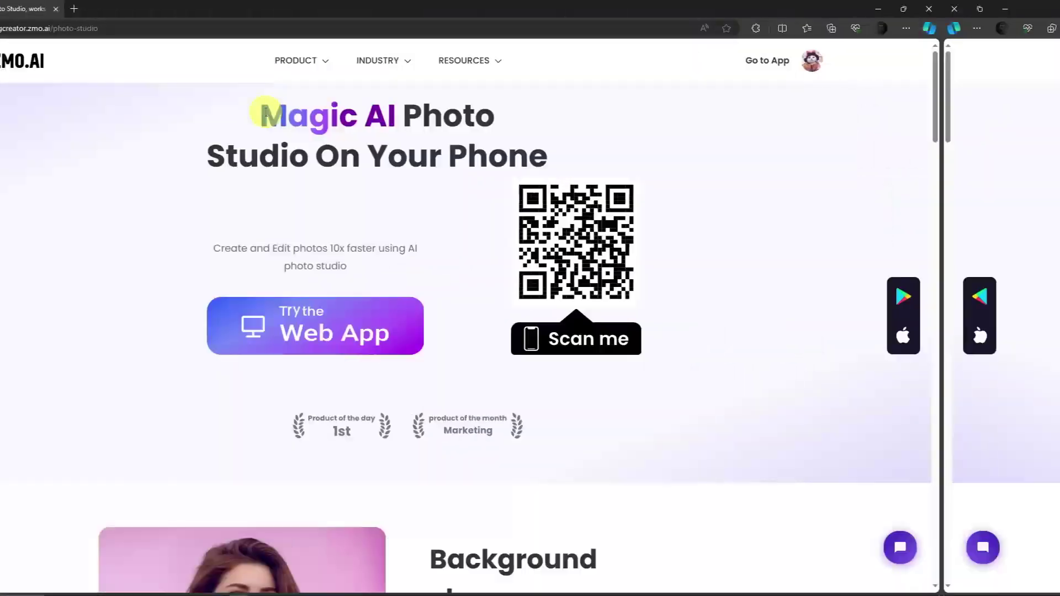
scroll(799, 254, "down", 3)
scroll(800, 253, "up", 3)
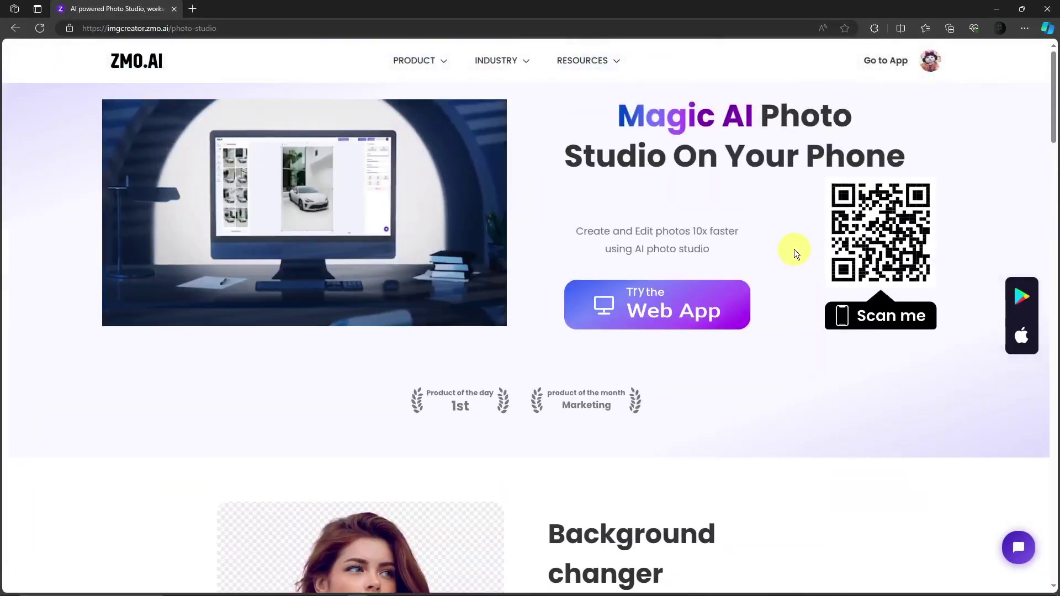
scroll(794, 250, "down", 15)
scroll(794, 249, "up", 6)
scroll(794, 250, "down", 1)
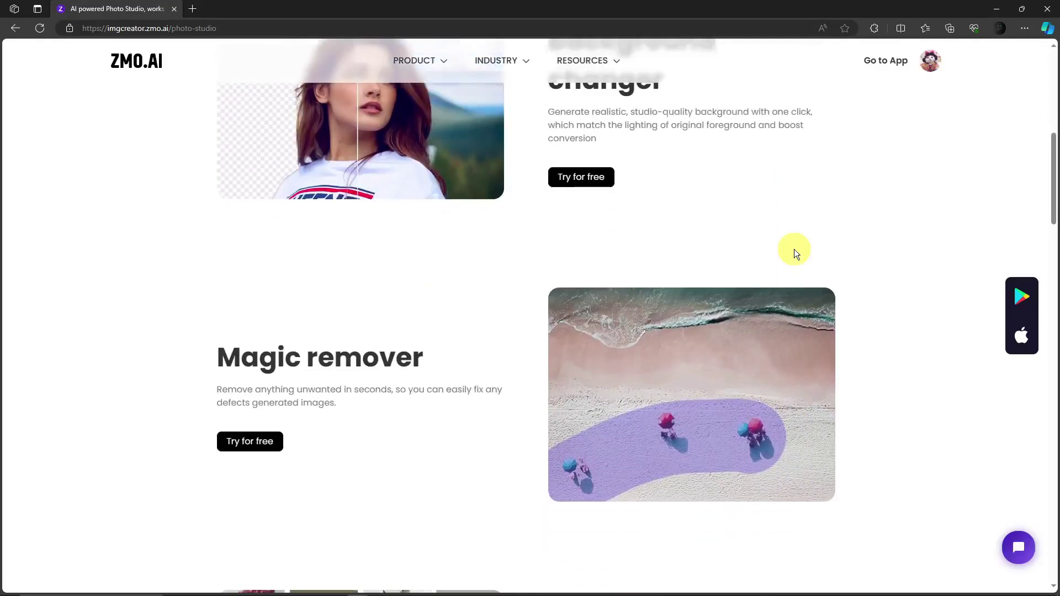
scroll(794, 250, "up", 4)
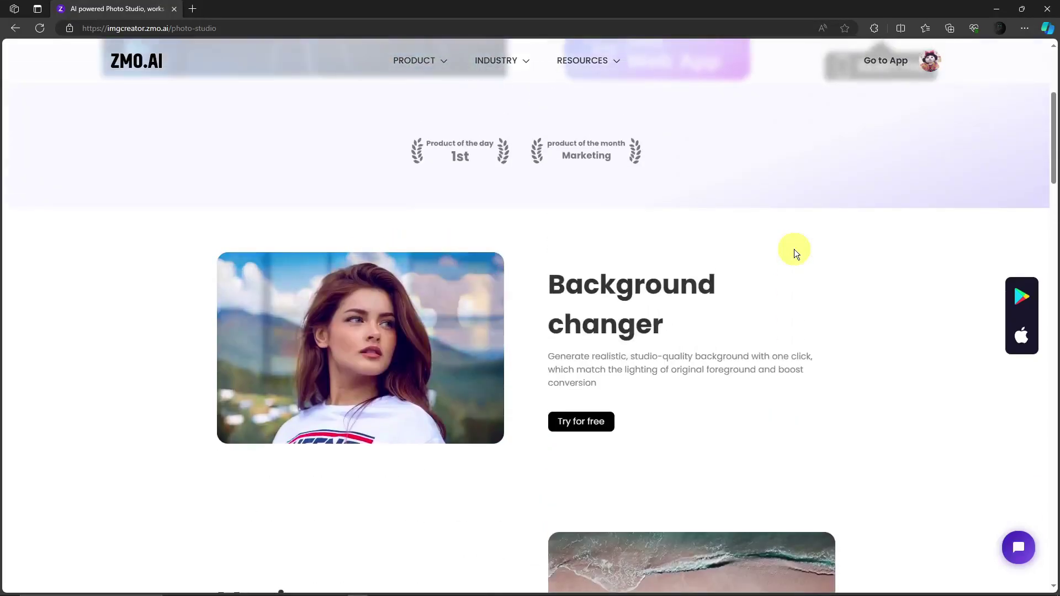
scroll(794, 249, "down", 2)
scroll(794, 250, "up", 6)
left_click_drag(1056, 131, 1041, 196)
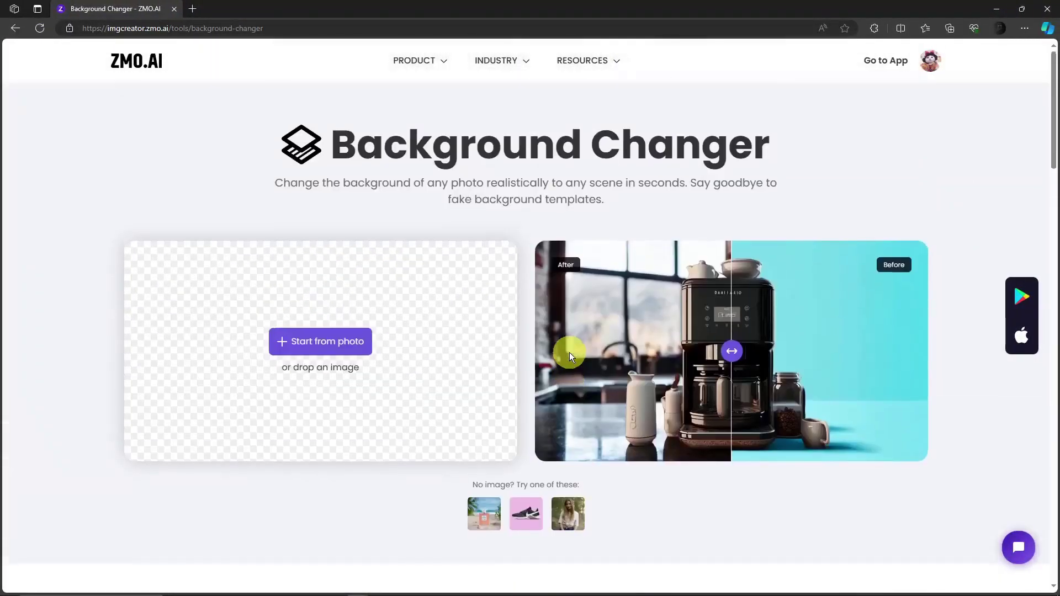
Step: Drag the demo's before/after slider to compare the coffee-machine versions
scroll(521, 337, "down", 2)
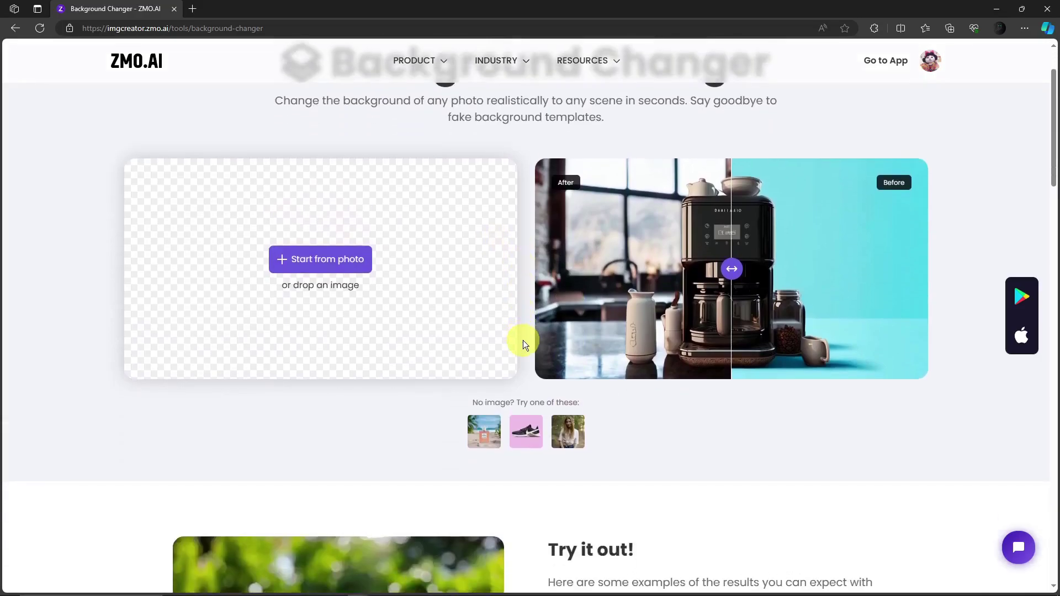
scroll(523, 340, "up", 2)
left_click_drag(736, 352, 952, 383)
scroll(959, 448, "down", 2)
scroll(959, 448, "up", 2)
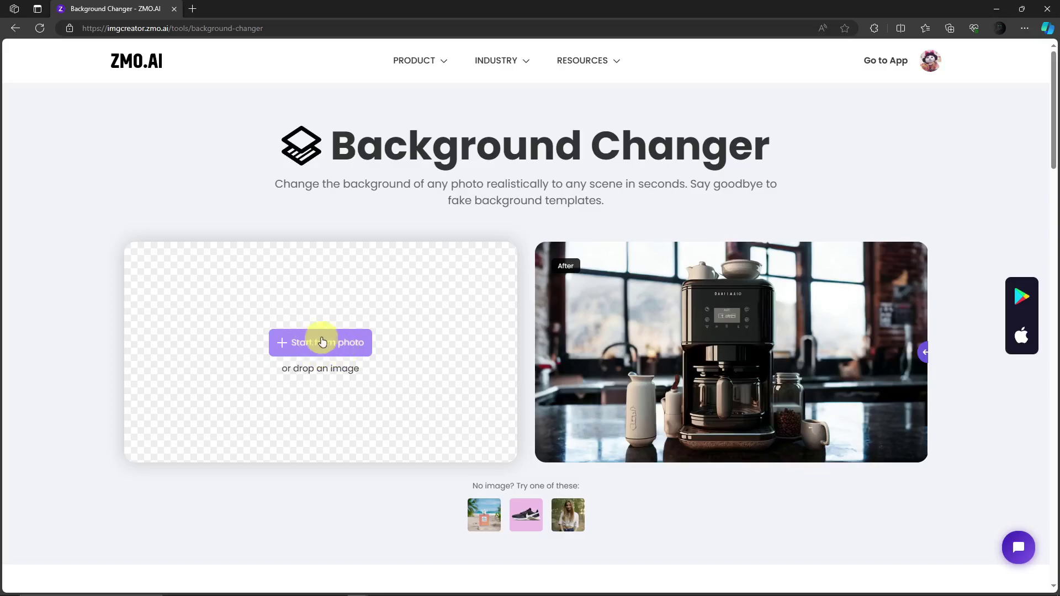
scroll(452, 366, "down", 2)
scroll(341, 306, "up", 2)
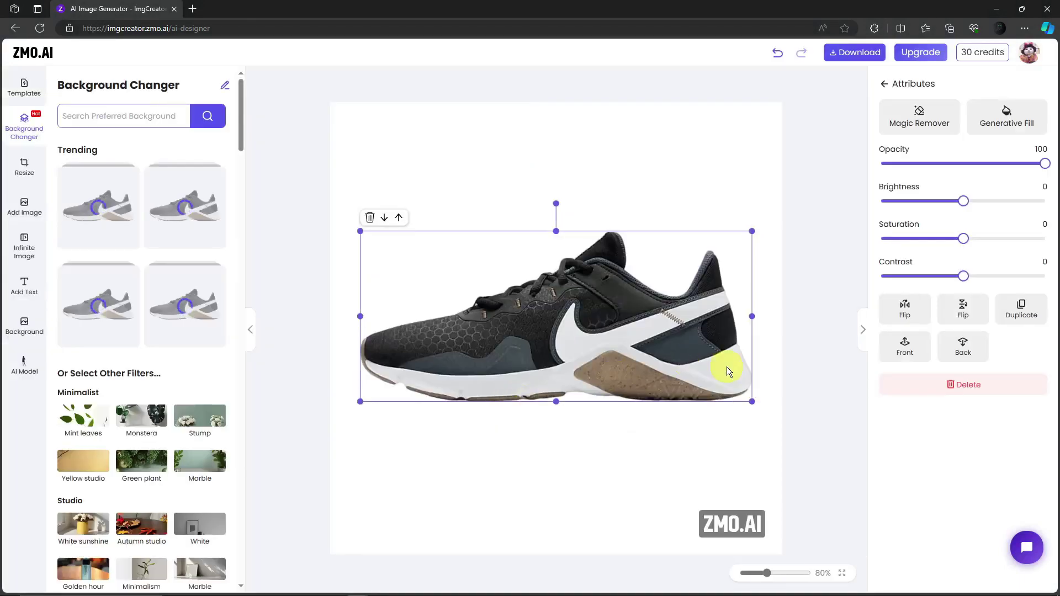
Step: Move, enlarge, shrink back and nudge the sneaker into place on the canvas
left_click_drag(657, 357, 535, 273)
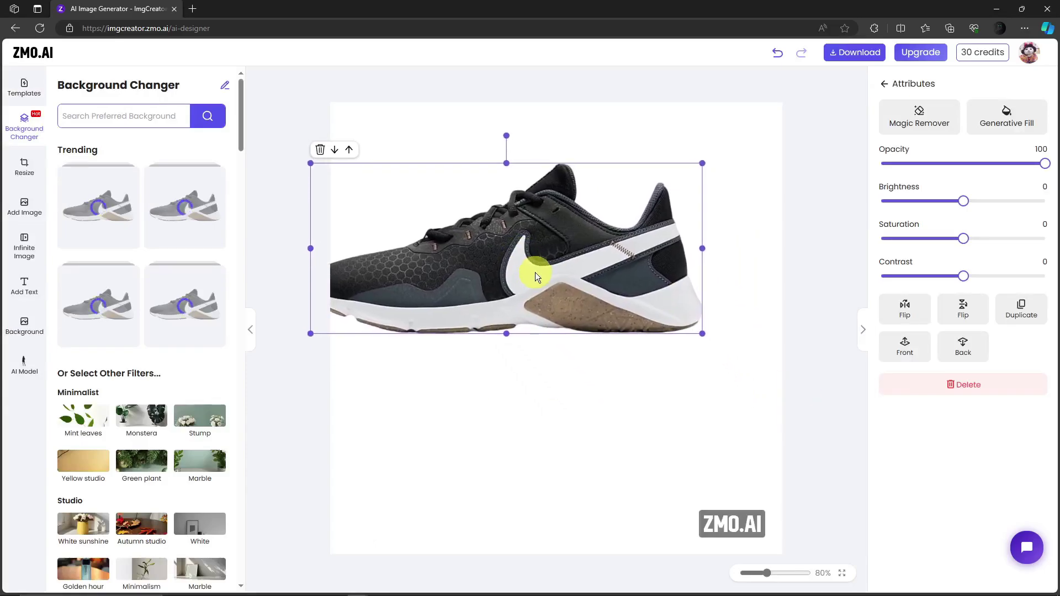
left_click_drag(702, 334, 761, 383)
left_click_drag(640, 319, 664, 342)
left_click_drag(799, 381, 722, 326)
left_click_drag(608, 318, 607, 326)
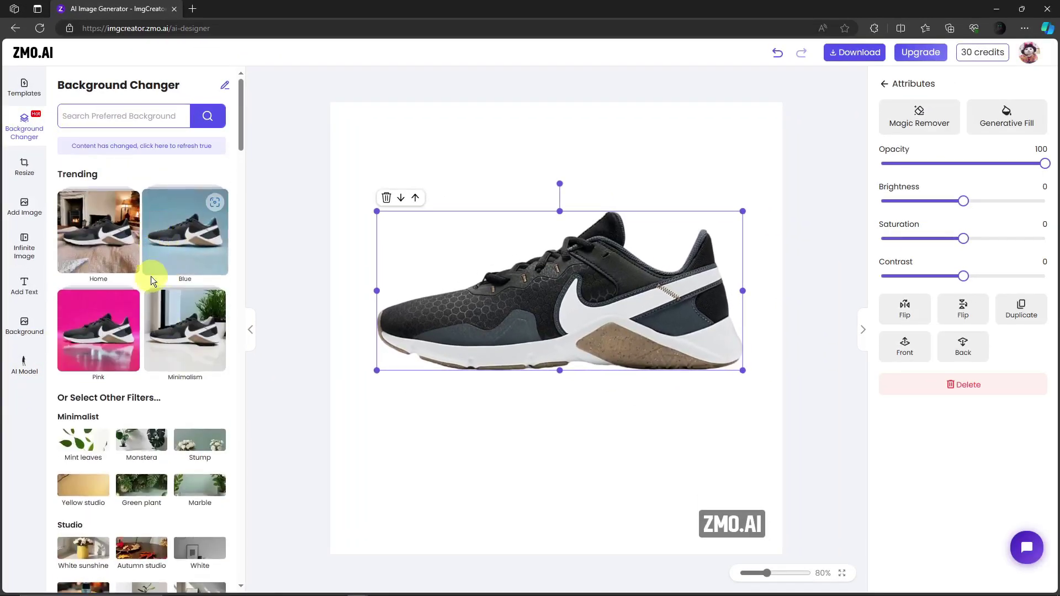
Step: Scroll through the Background Changer filter list of trending backgrounds
scroll(141, 283, "down", 3)
scroll(141, 286, "up", 3)
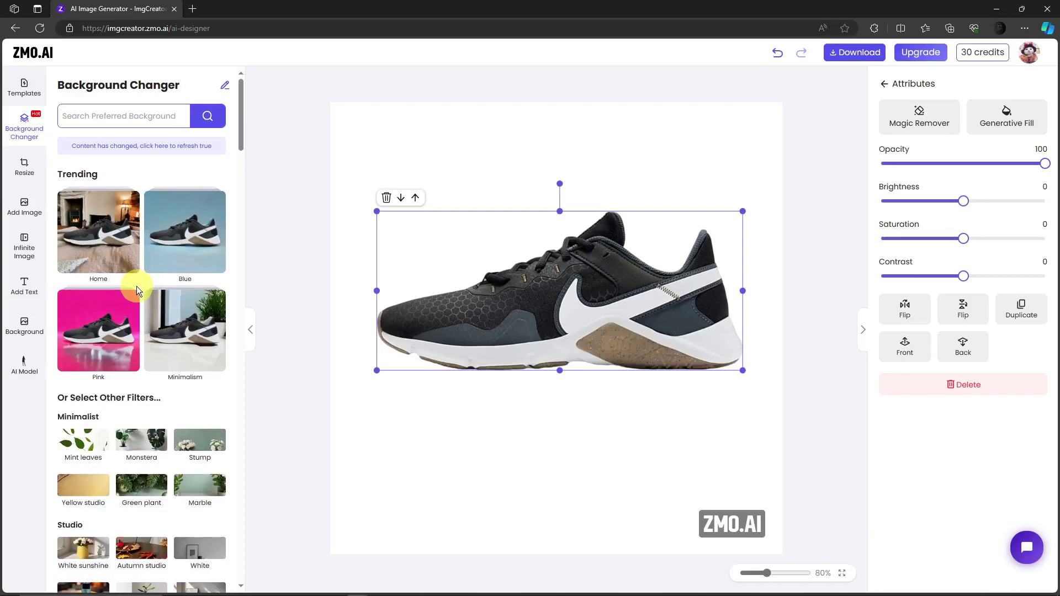
scroll(137, 286, "down", 14)
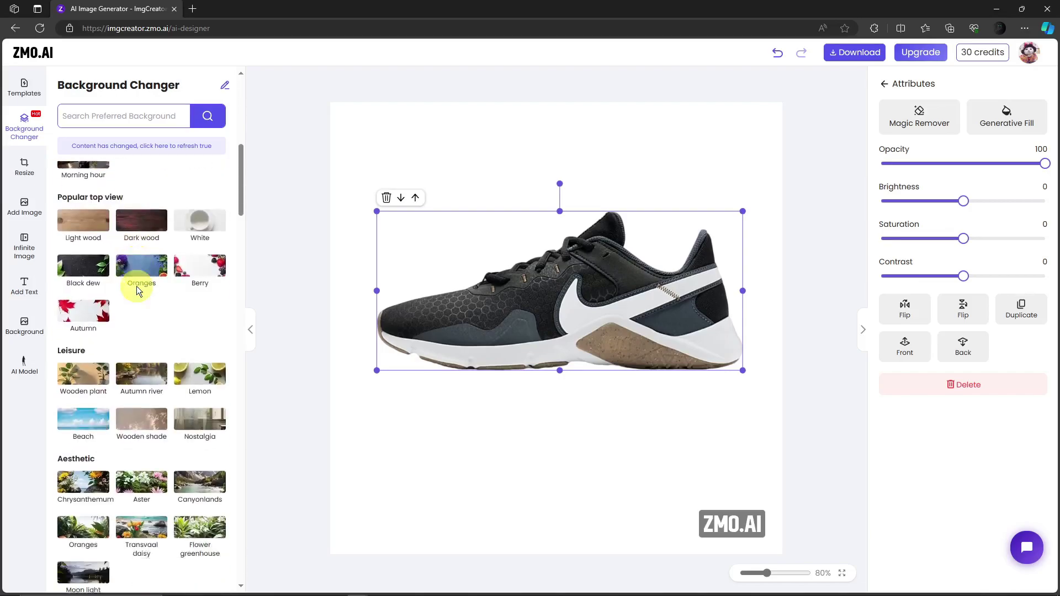
scroll(136, 286, "up", 14)
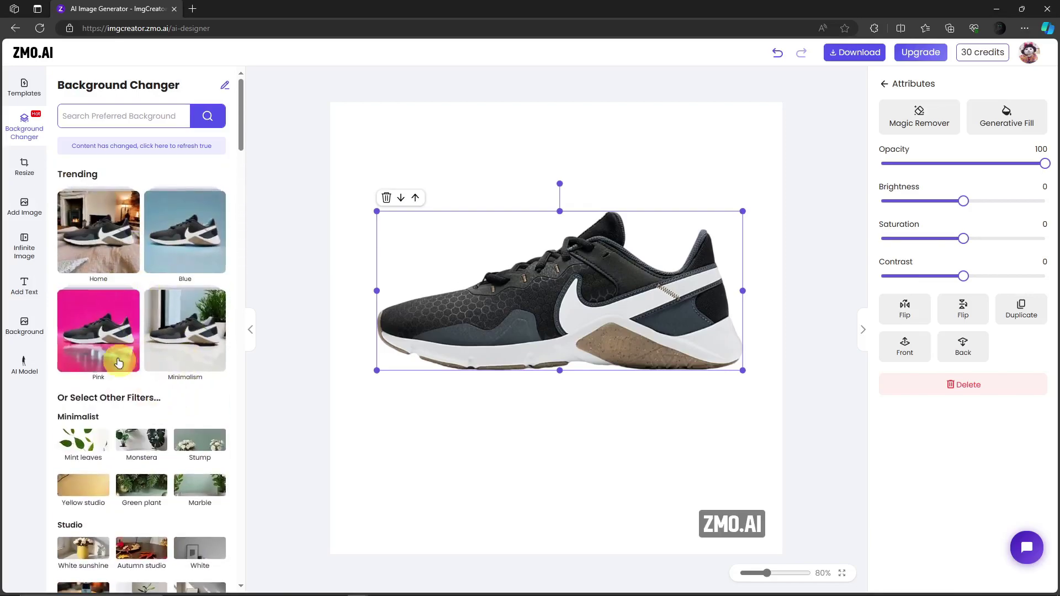
Step: Generate Pink background versions and place the first result at the canvas top
left_click(104, 329)
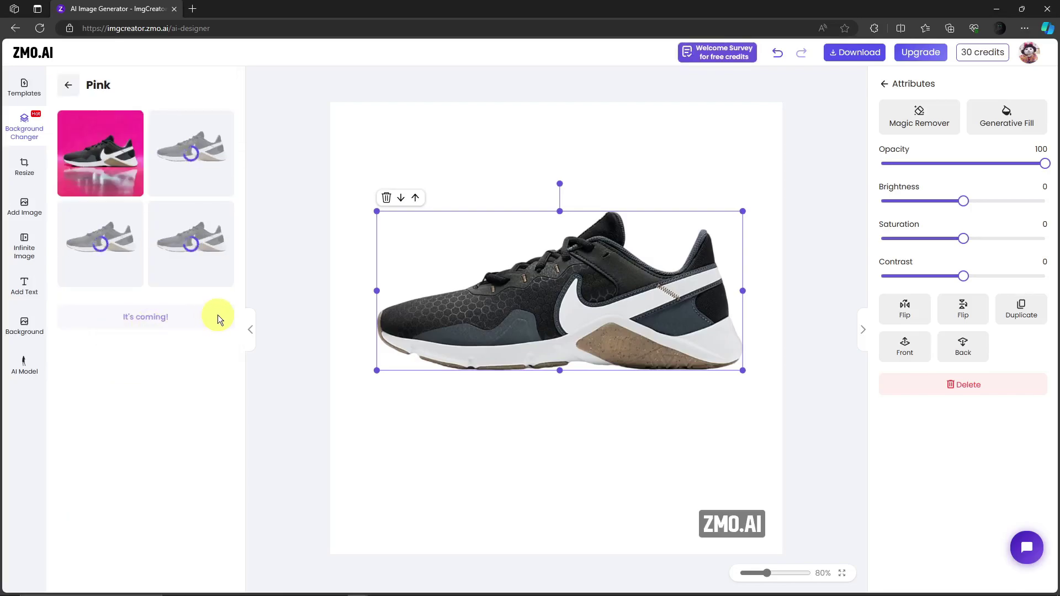
left_click_drag(117, 172, 374, 184)
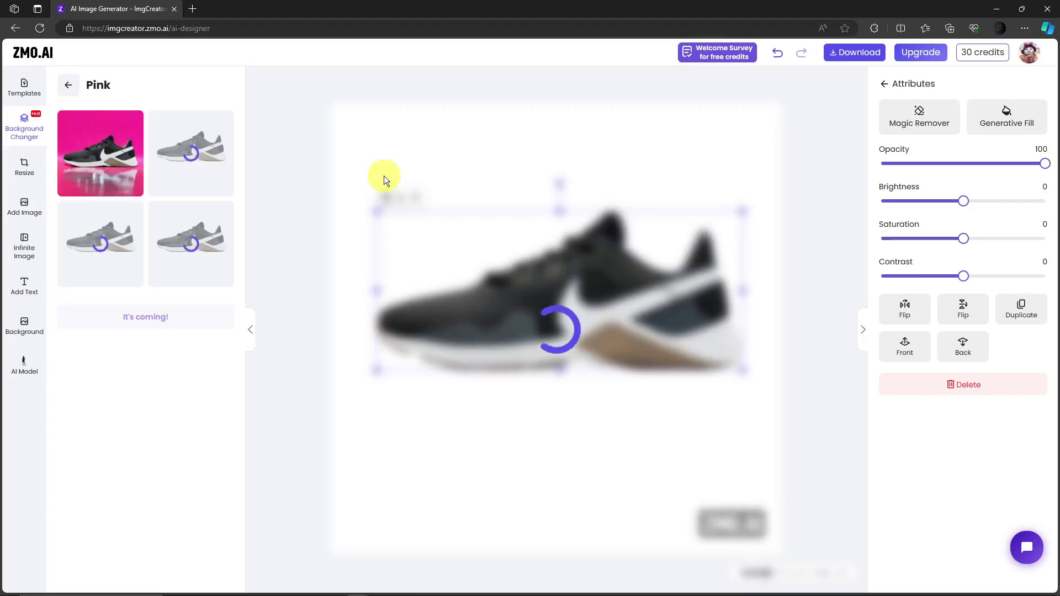
left_click_drag(610, 342, 614, 201)
Step: Rearrange the two shoes on the canvas and delete the upper copy
left_click(624, 317)
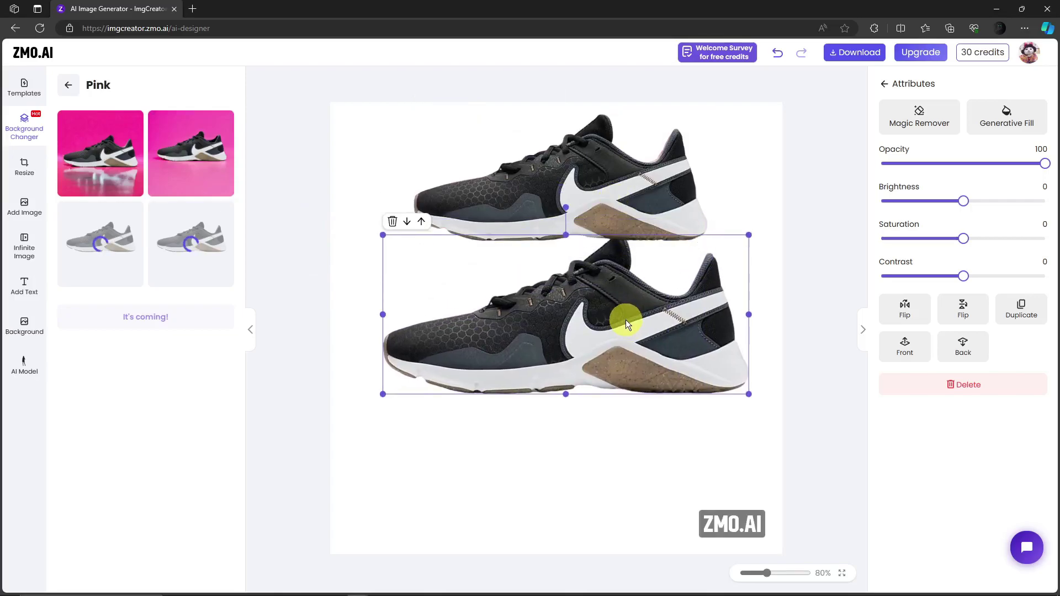
left_click(578, 195)
left_click(598, 287)
left_click_drag(598, 286, 598, 308)
left_click(594, 206)
left_click_drag(594, 208, 601, 213)
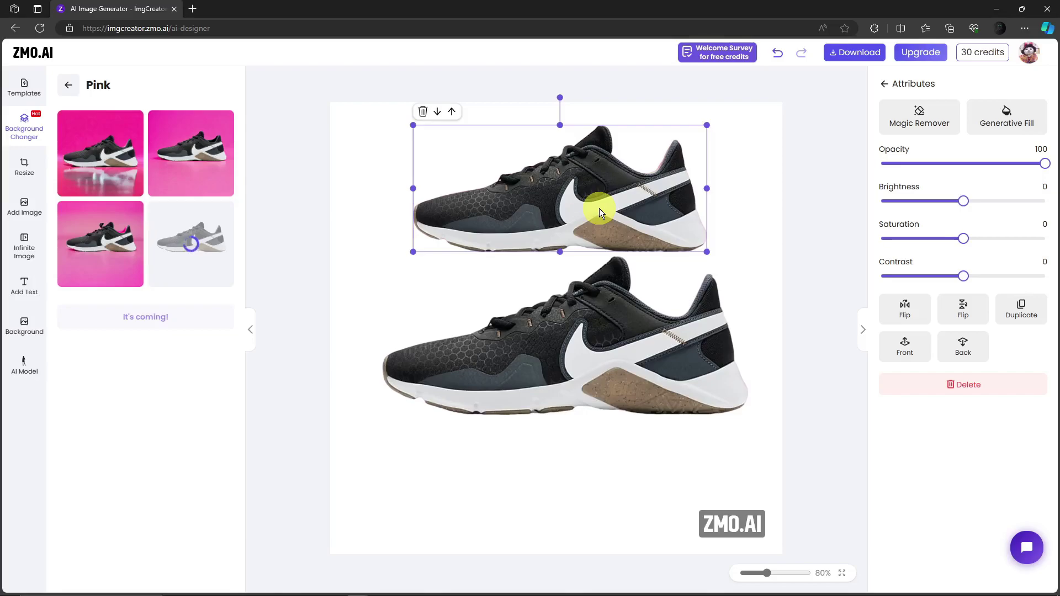
left_click(423, 112)
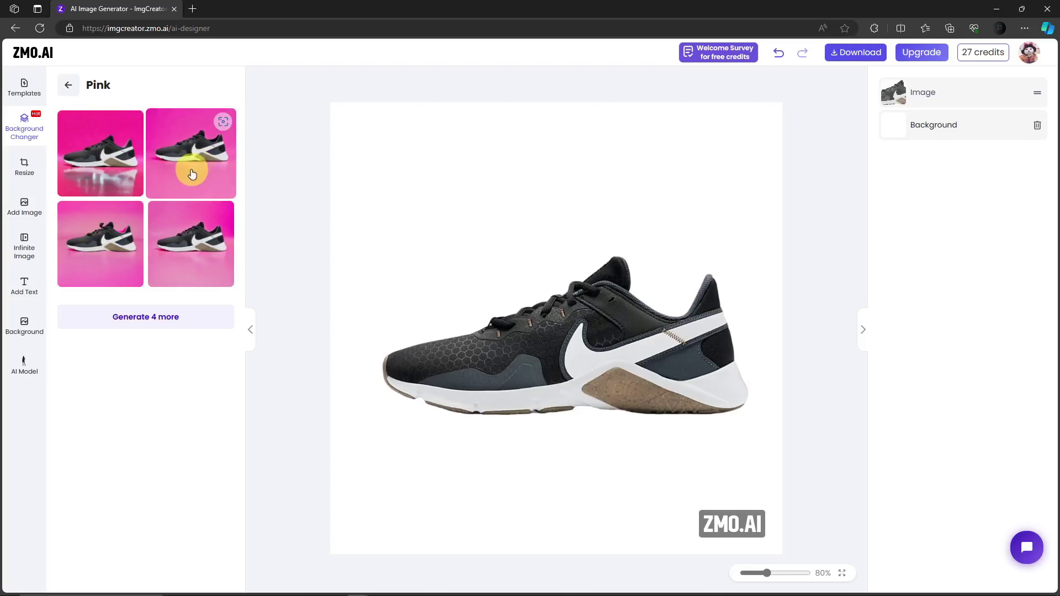
Step: Add the third Pink result to the canvas, delete that layer, and nudge the sneaker up
left_click(190, 148)
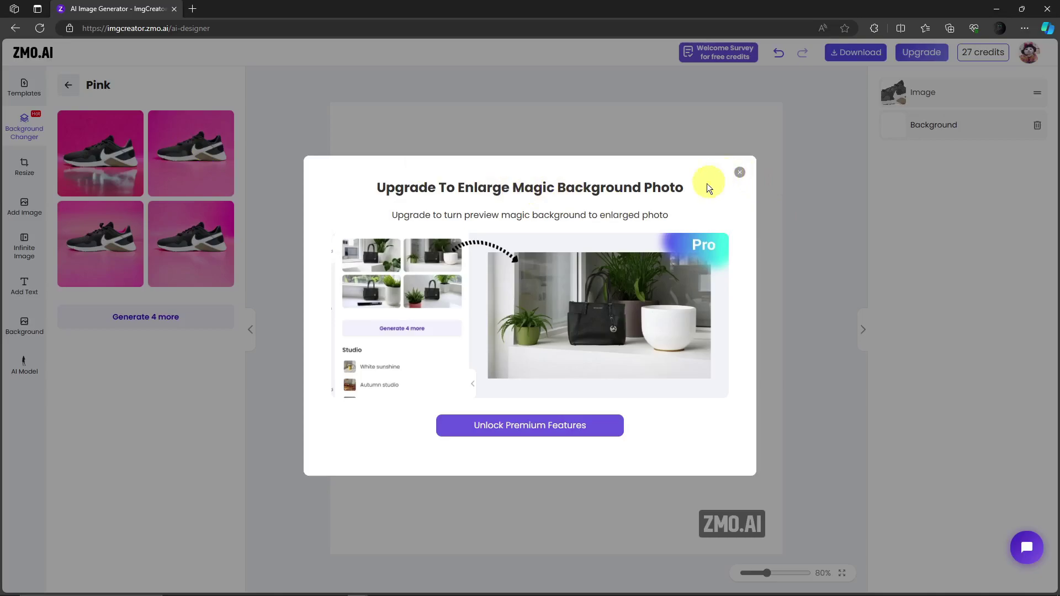
left_click(739, 175)
left_click_drag(101, 211, 440, 220)
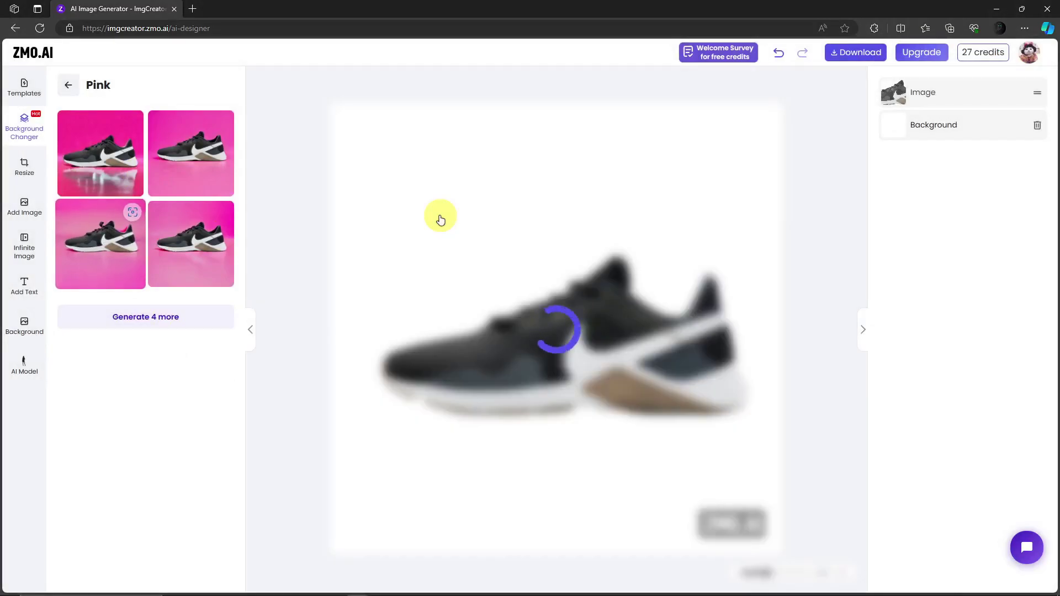
left_click_drag(551, 297, 499, 199)
key("Delete")
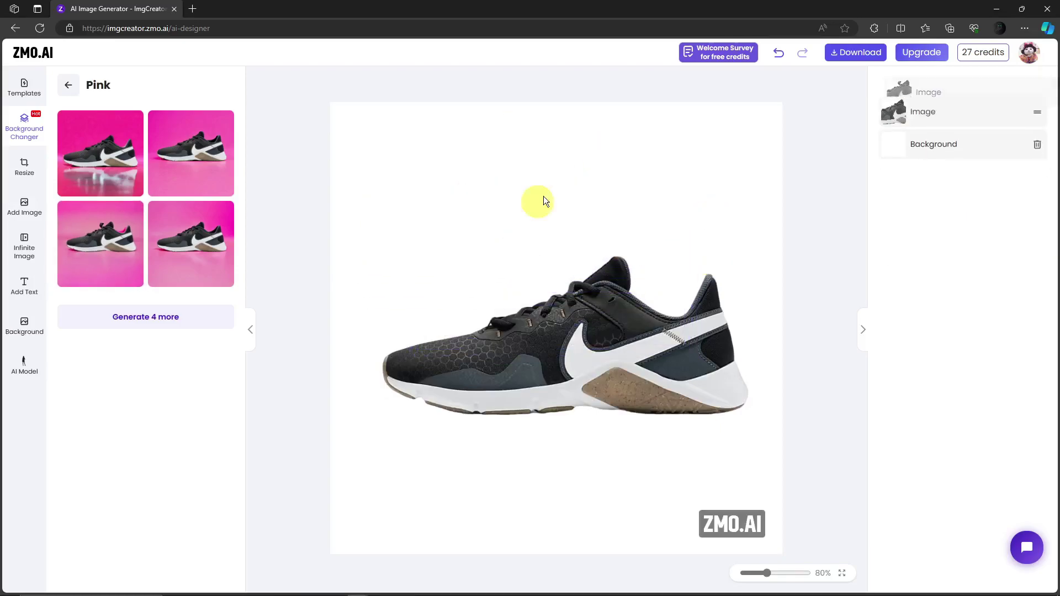
left_click_drag(609, 346, 606, 304)
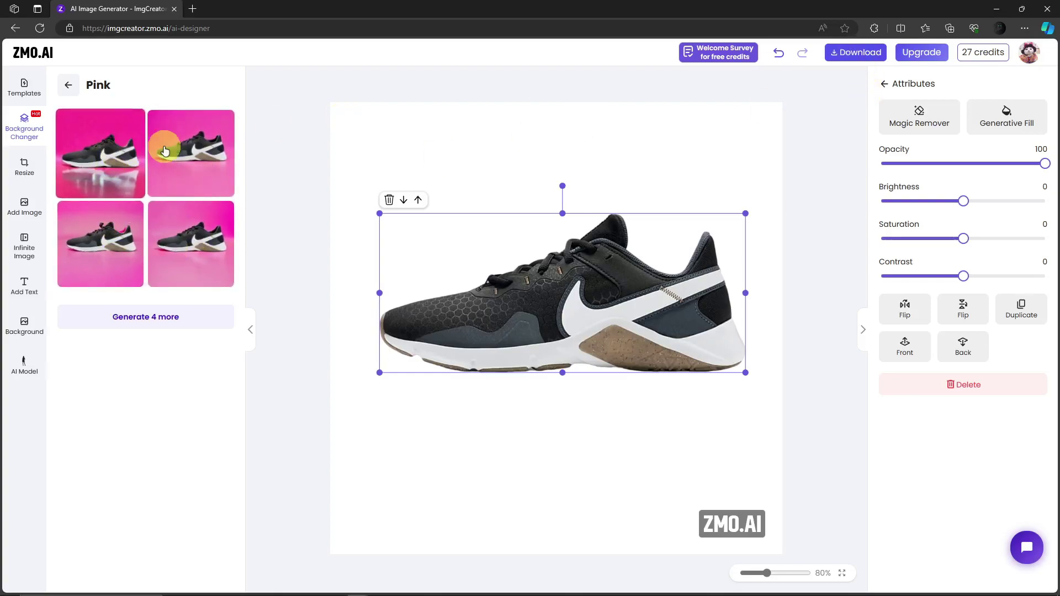
Step: Generate White sunshine studio backgrounds from the Background Changer style library
left_click(29, 124)
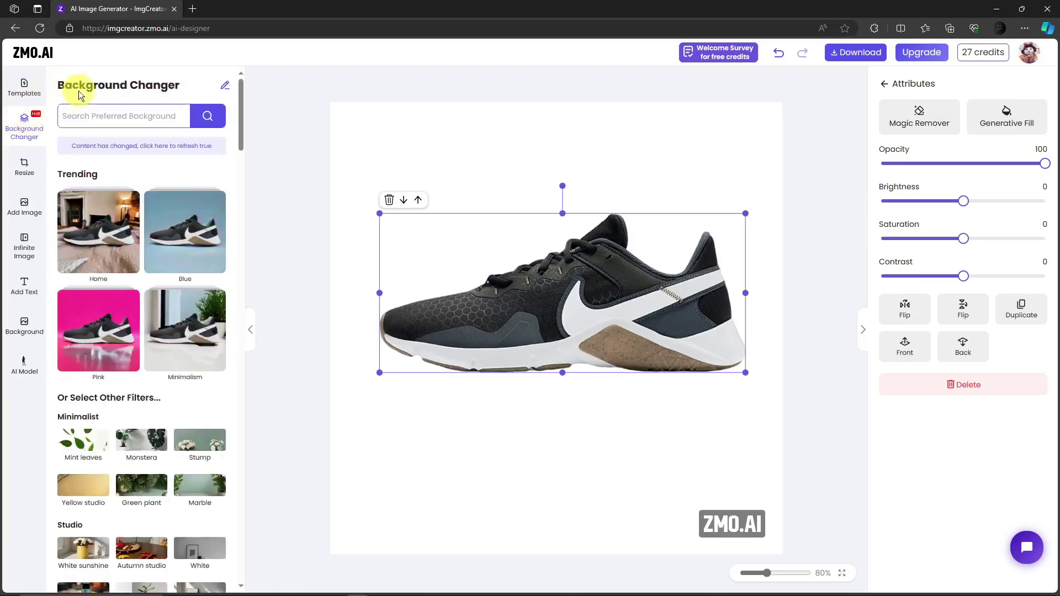
scroll(144, 221, "down", 2)
scroll(111, 208, "down", 4)
scroll(157, 251, "up", 4)
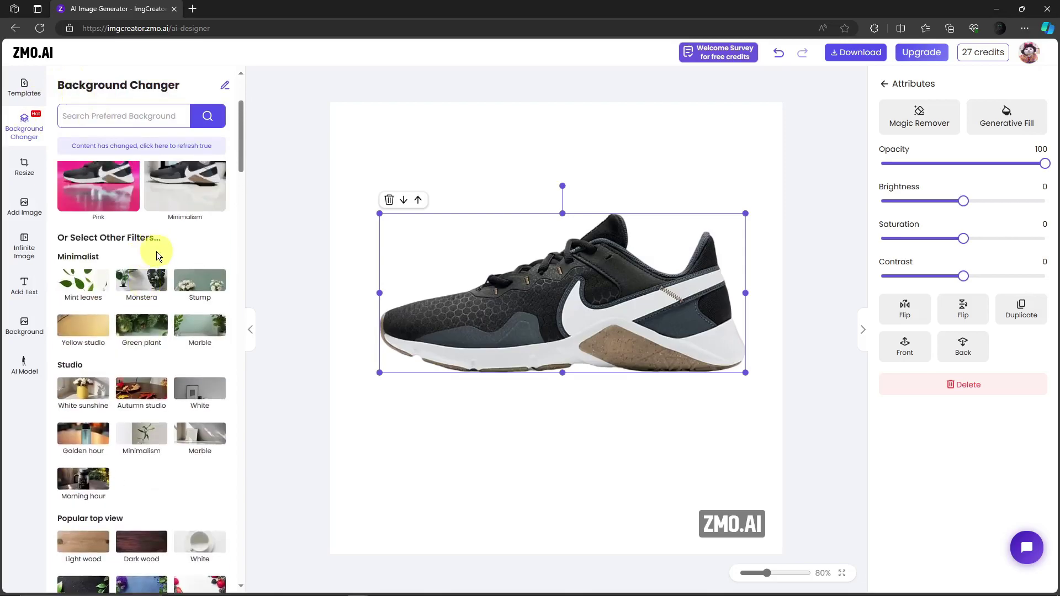
scroll(160, 265, "down", 1)
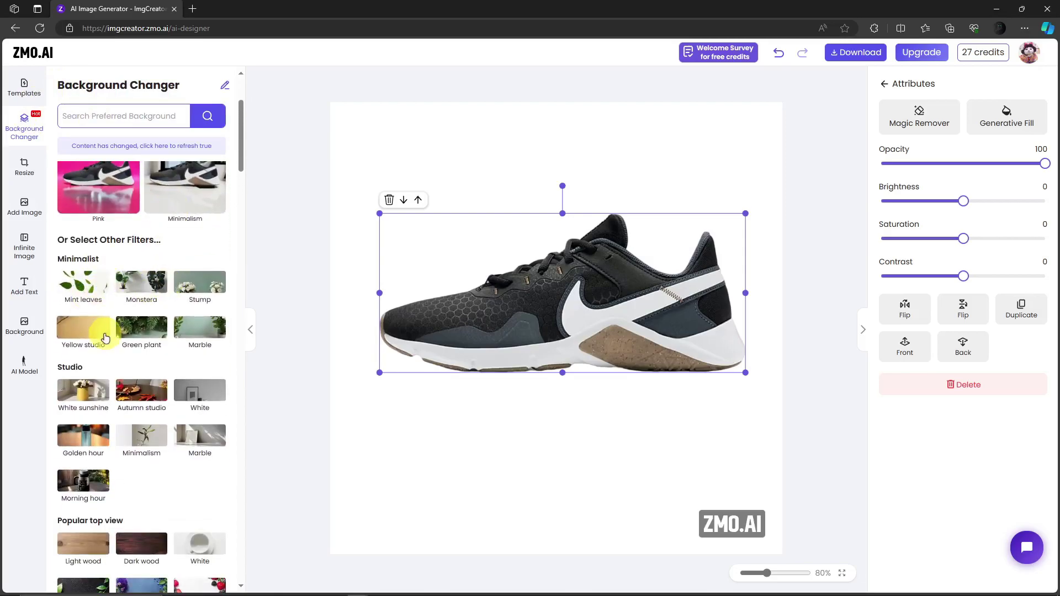
left_click(88, 391)
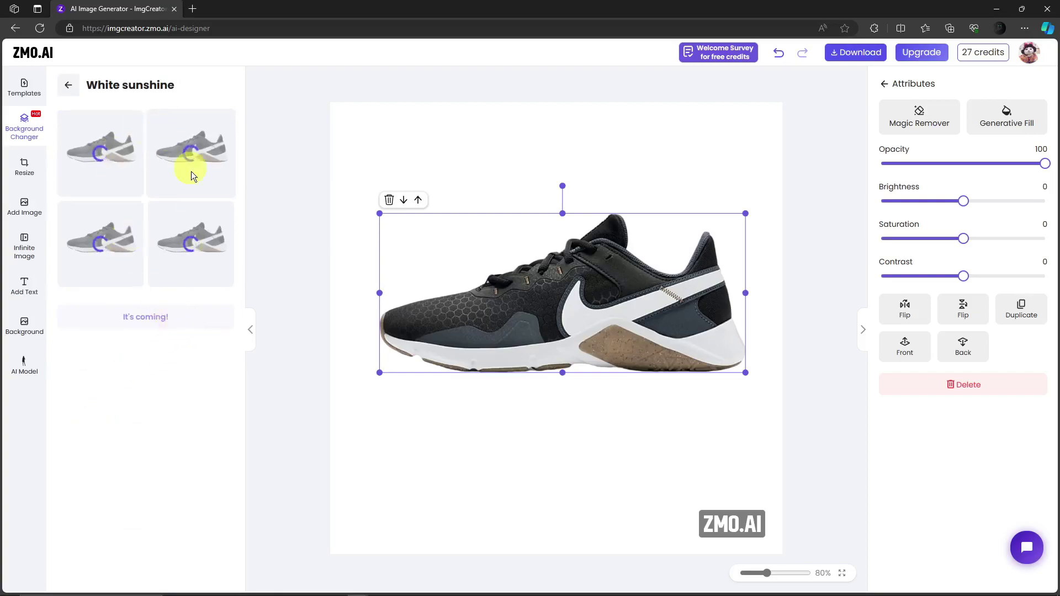
Step: Reposition the sneaker slightly up and left on the canvas and deselect it
left_click_drag(541, 287, 503, 243)
left_click_drag(708, 325, 751, 349)
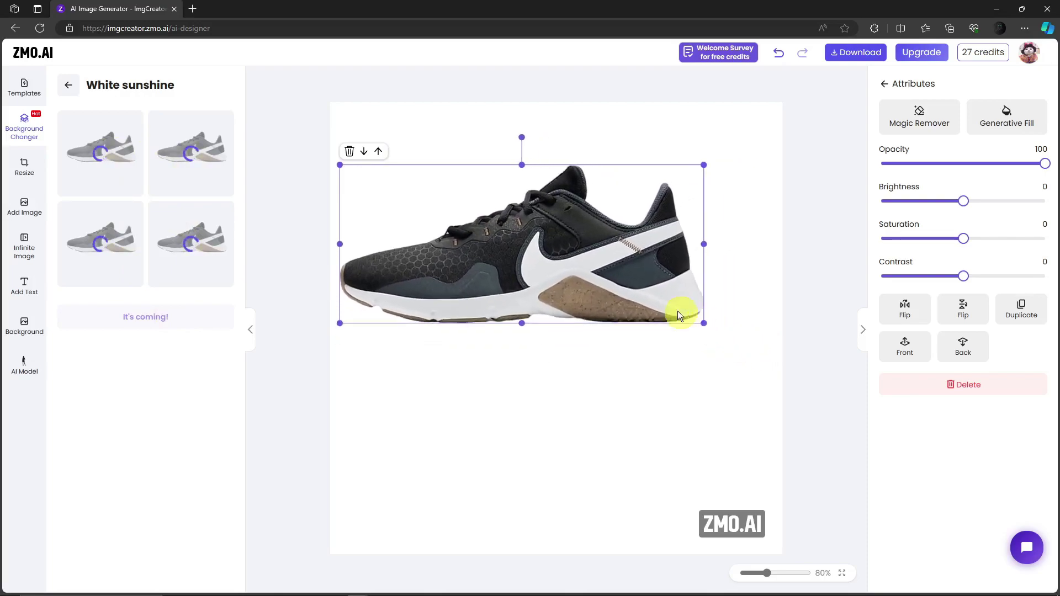
left_click_drag(604, 303, 588, 286)
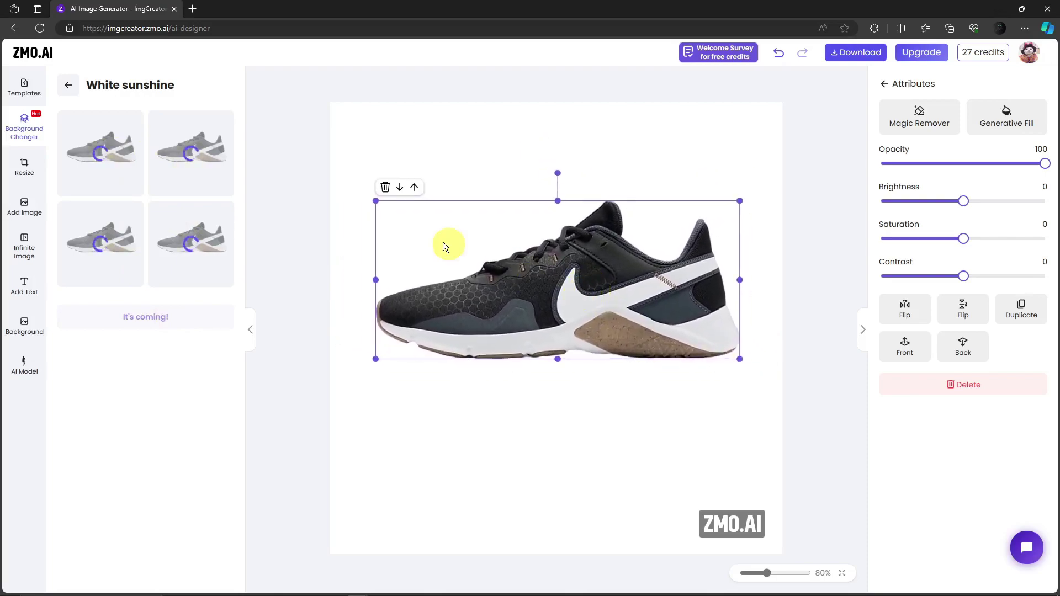
left_click(774, 174)
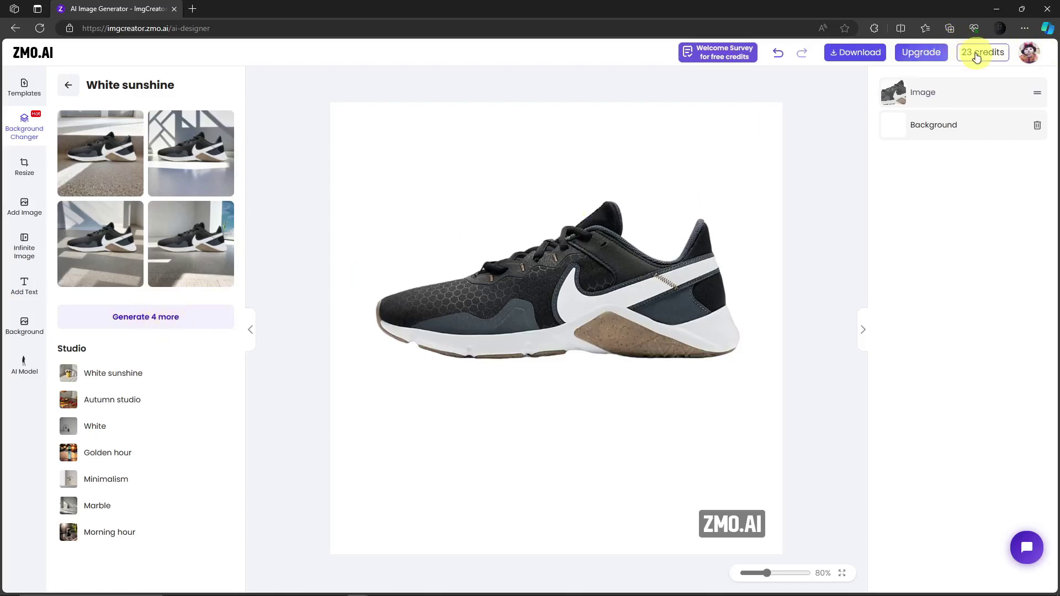
left_click(107, 171)
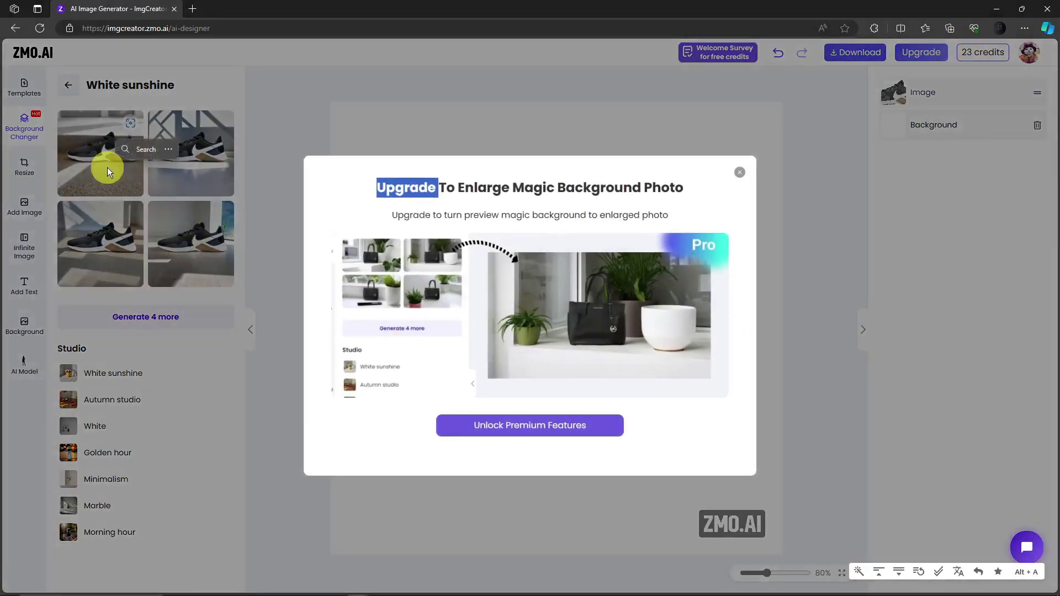
left_click(741, 175)
mouse_move(116, 188)
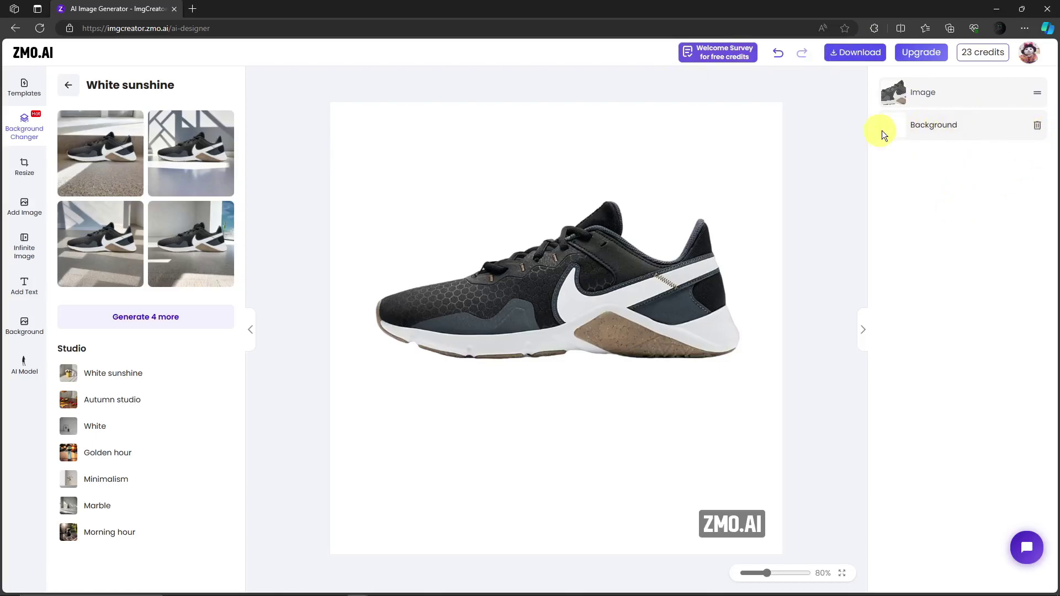
Step: Delete the white Background layer and apply the first White sunshine result to the canvas
left_click(1038, 125)
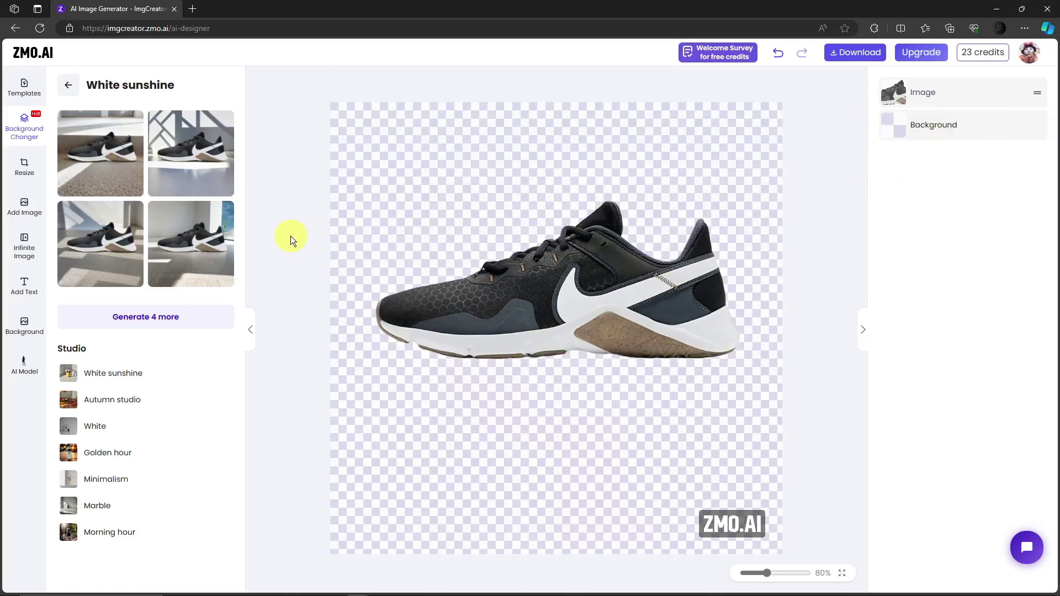
left_click(103, 151)
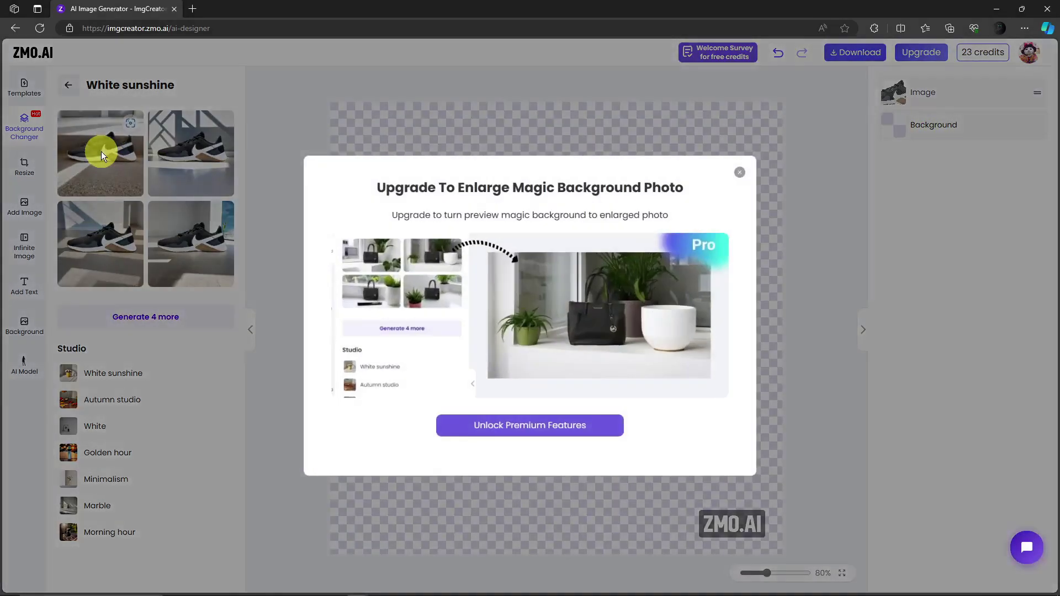
left_click(733, 176)
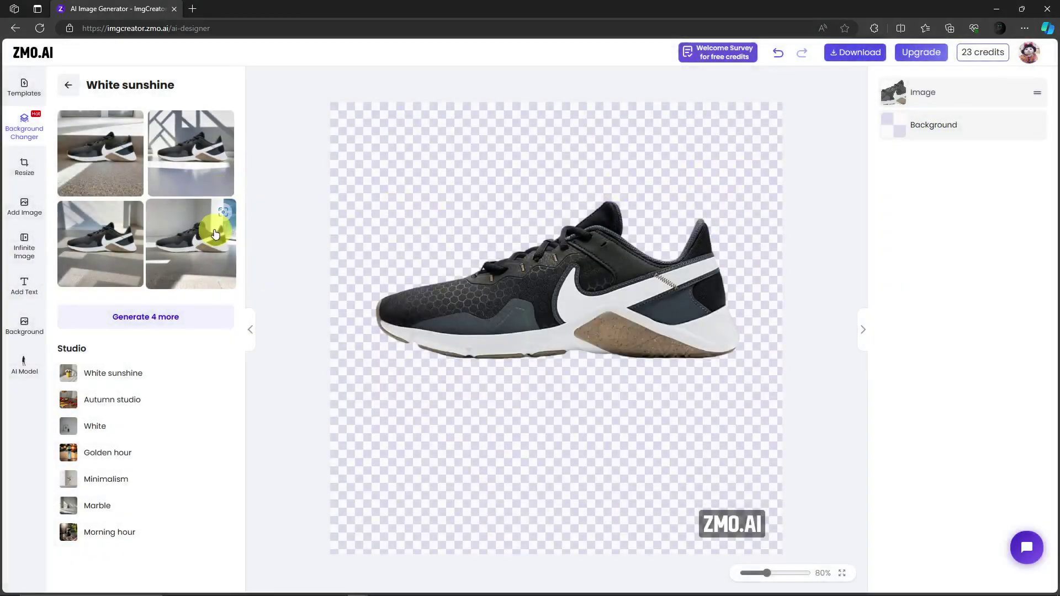
left_click_drag(101, 153, 378, 173)
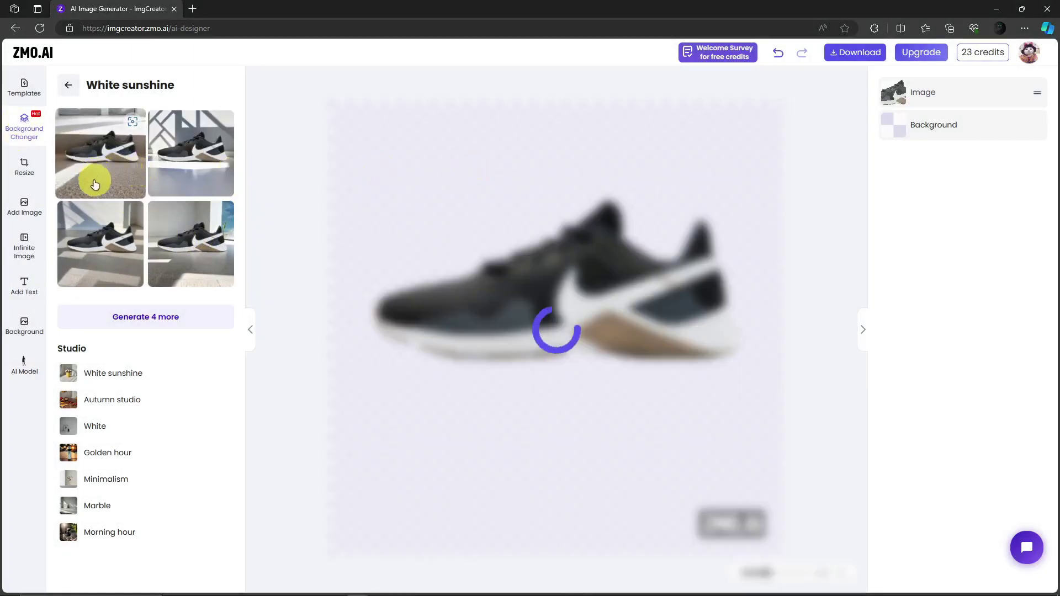
left_click_drag(629, 278, 585, 283)
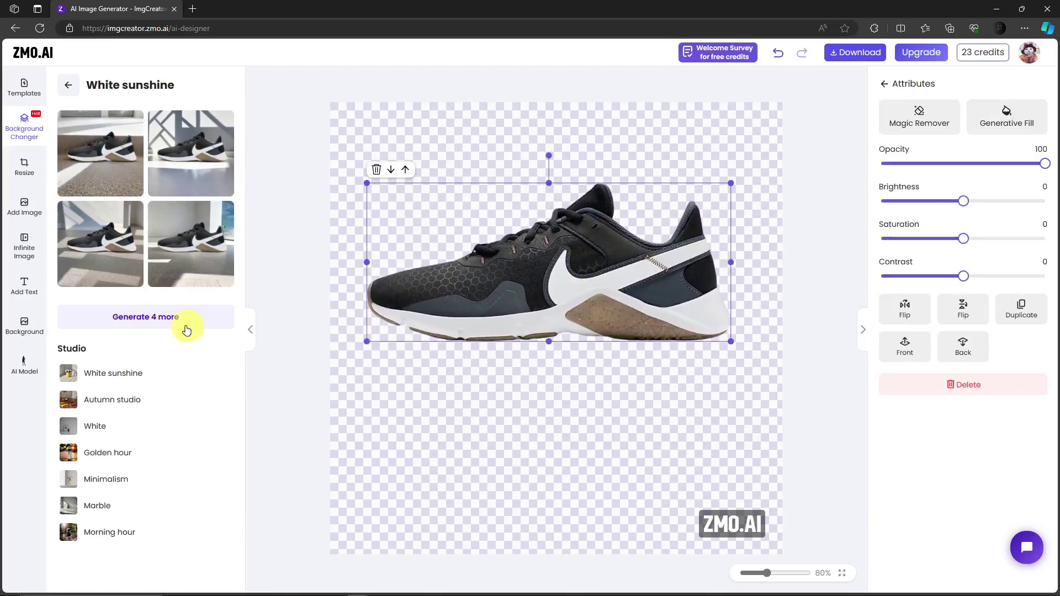
Step: Generate four more White sunshine previews, lower the sneaker, and return to the start page
left_click(147, 318)
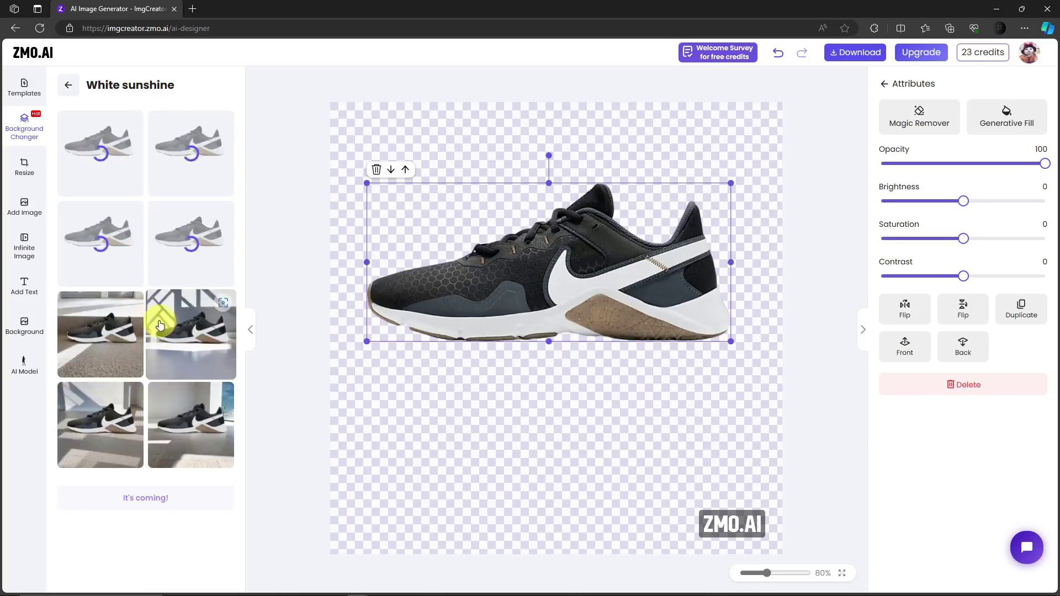
left_click_drag(587, 287, 564, 343)
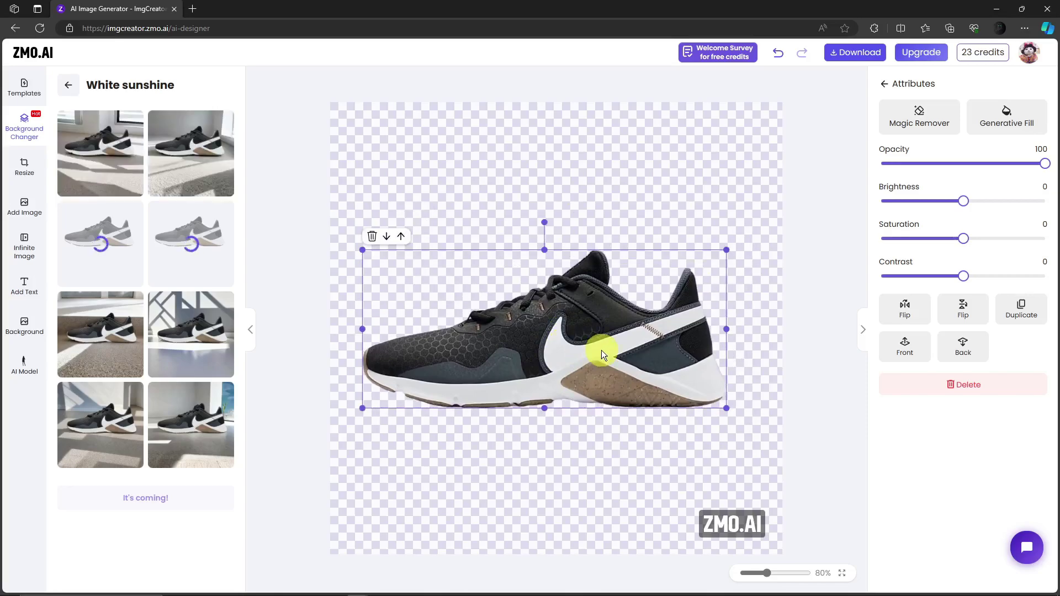
left_click(33, 55)
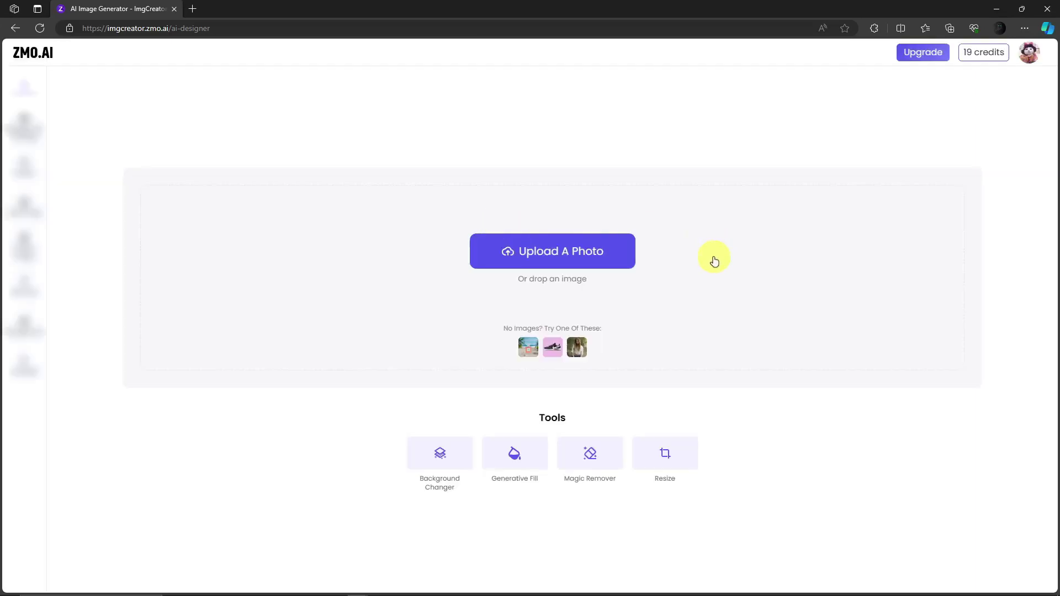
Step: Upload the first sample image from the Desktop through the Background Changer tool card
left_click(445, 456)
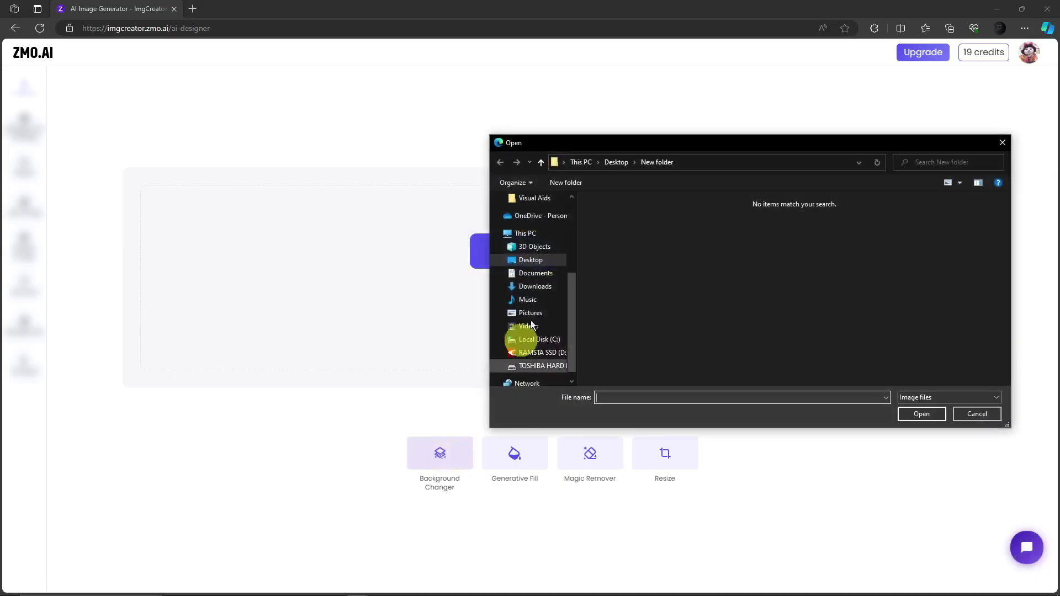
left_click_drag(571, 290, 574, 218)
left_click(532, 200)
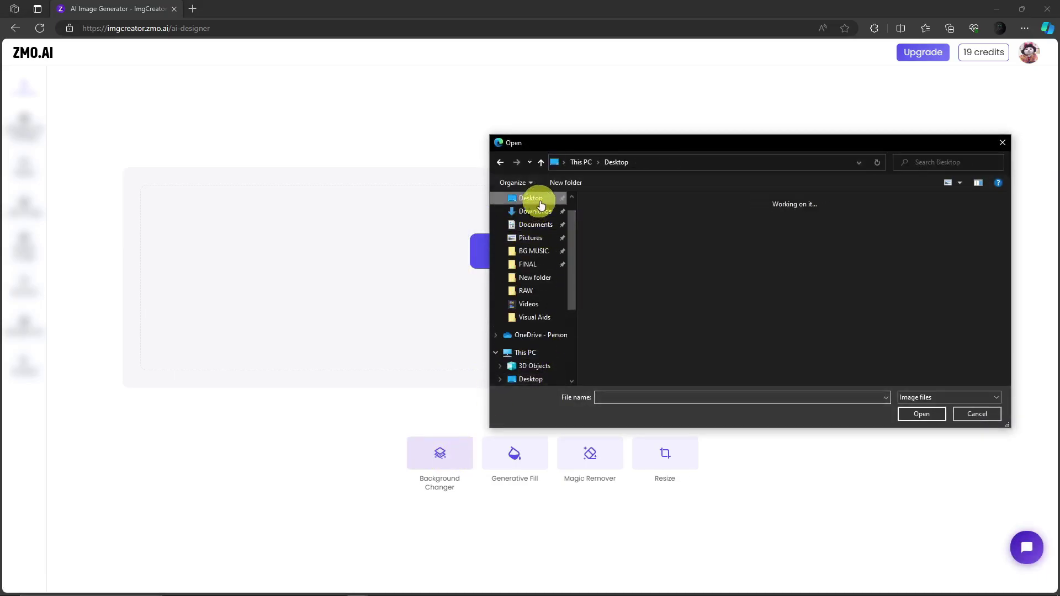
left_click(946, 226)
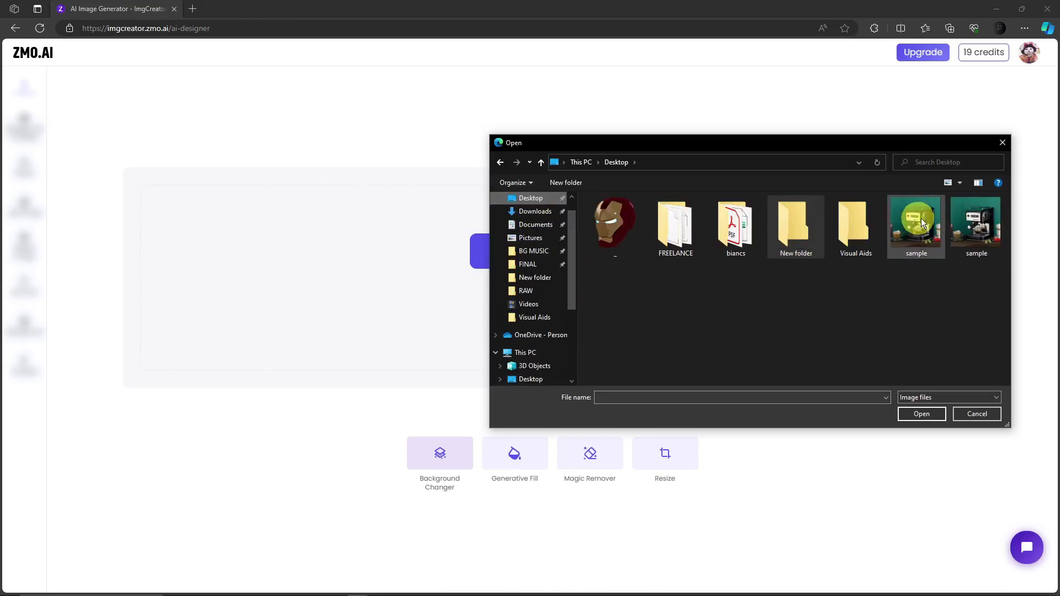
double_click(925, 215)
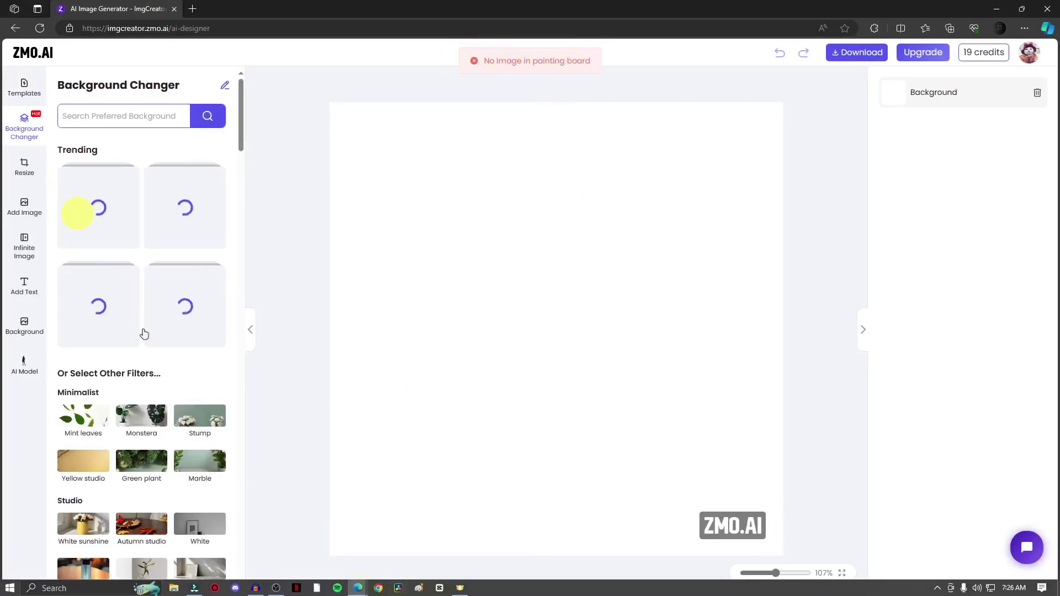
Step: Open the Properties of the espresso machine sample file on the Desktop in File Explorer
mouse_move(228, 590)
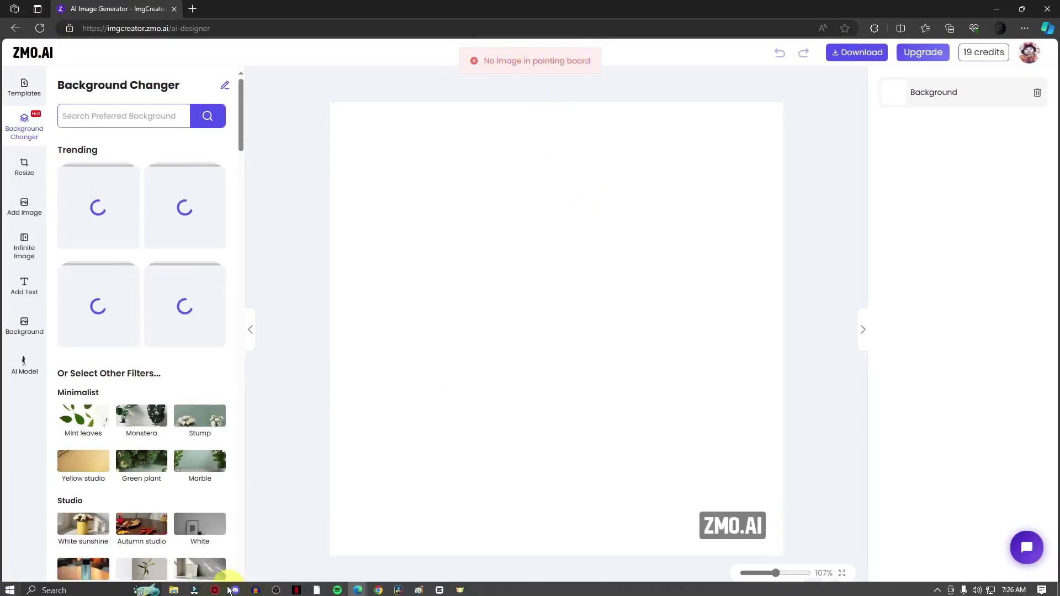
left_click(185, 591)
left_click(526, 216)
left_click(607, 276)
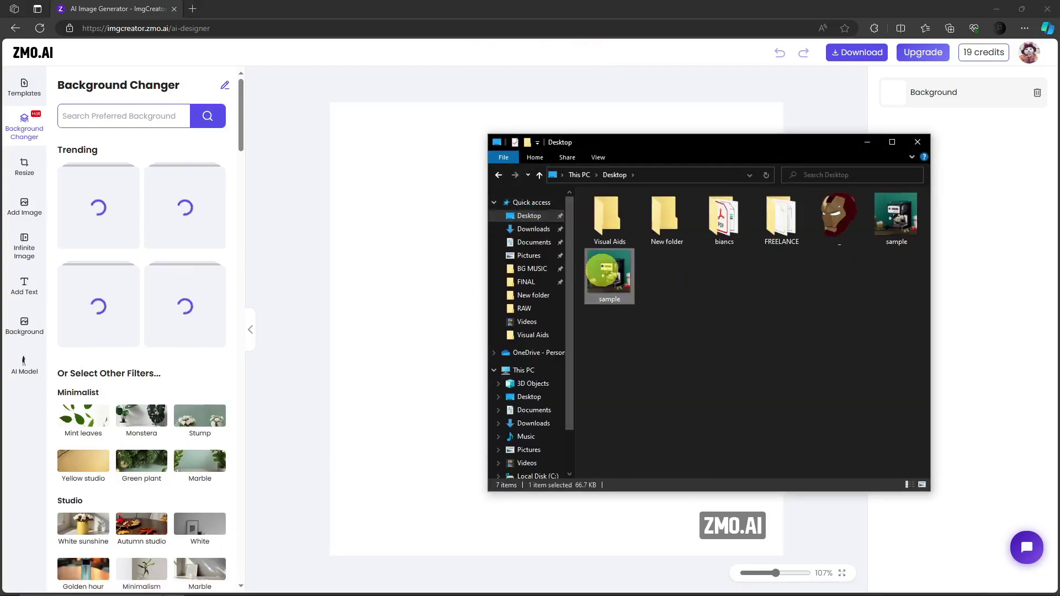
key("shift+F10")
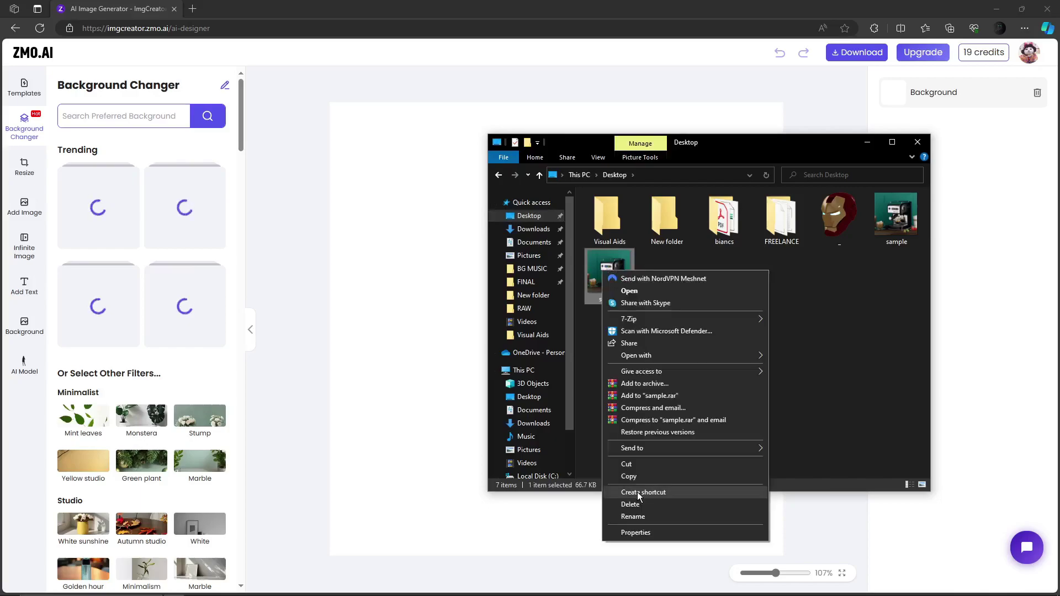
left_click(647, 534)
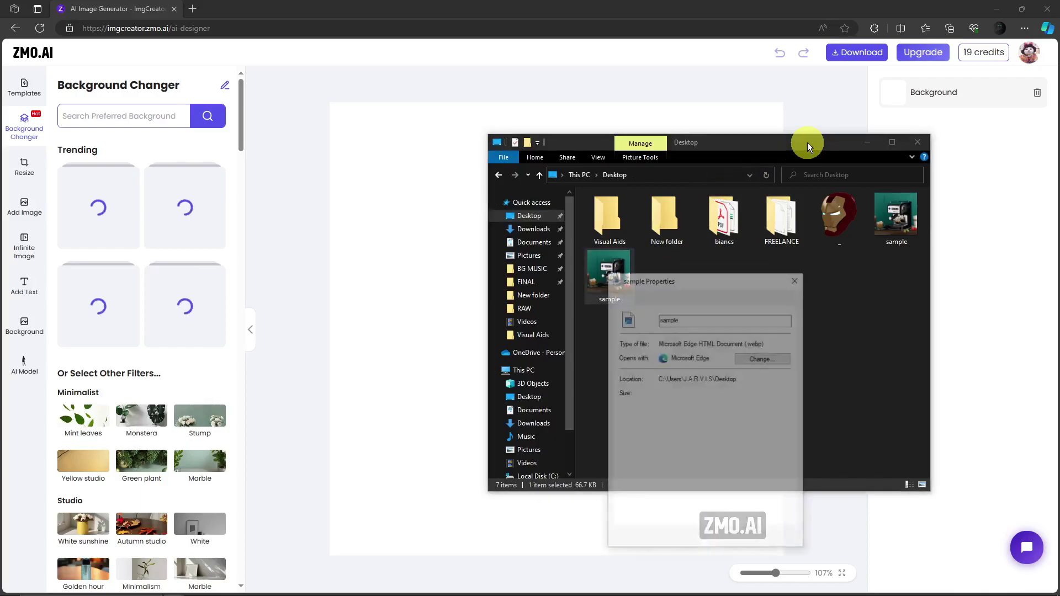
Step: Close the Properties and File Explorer windows and go back to the upload page
left_click(796, 281)
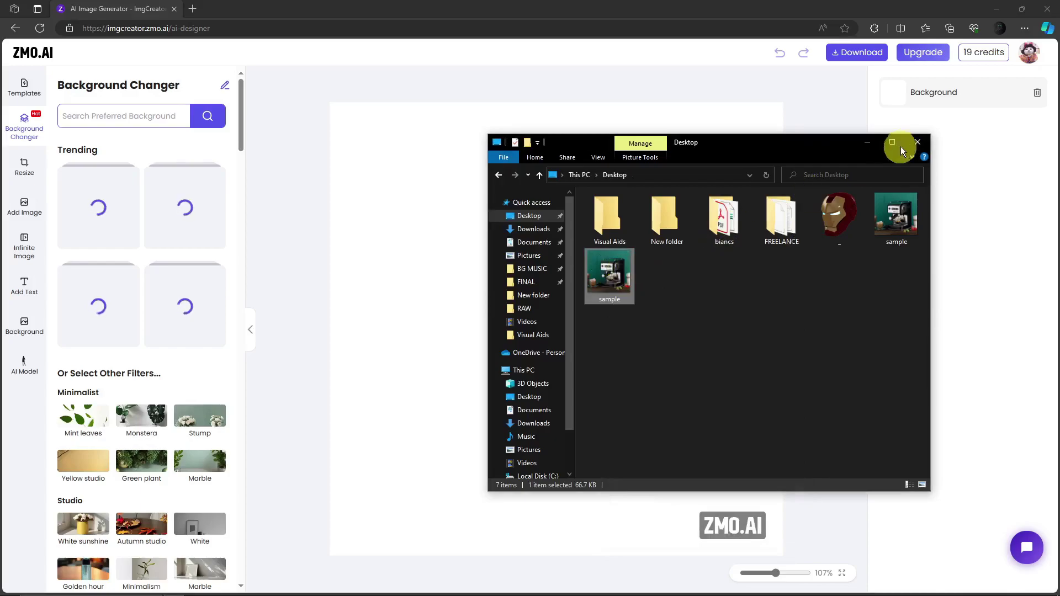
left_click(918, 142)
left_click(16, 28)
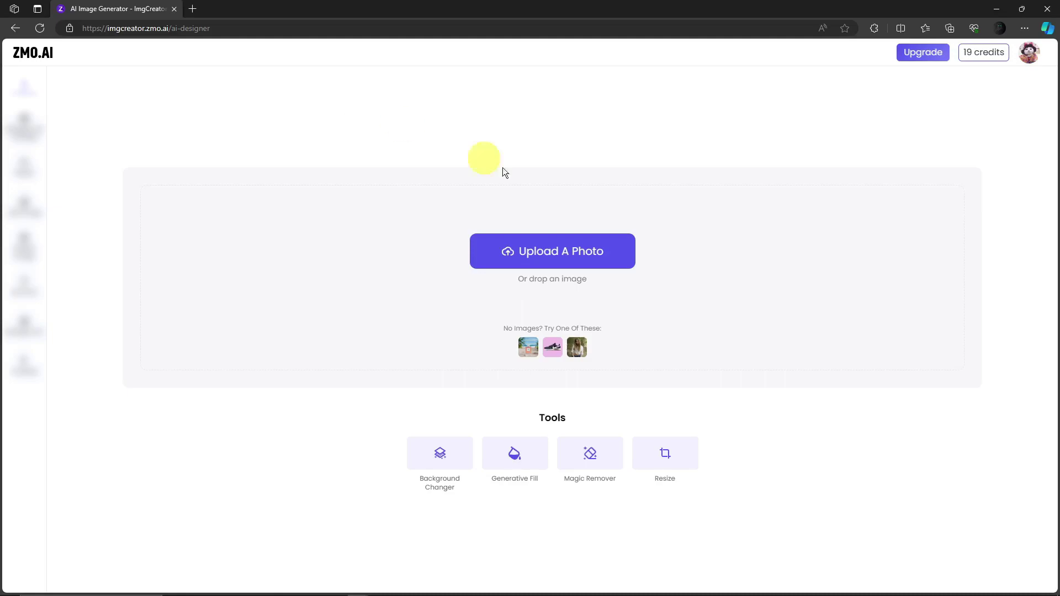
Step: Upload the espresso machine sample photo and start resizing it on the canvas
left_click(589, 252)
double_click(910, 232)
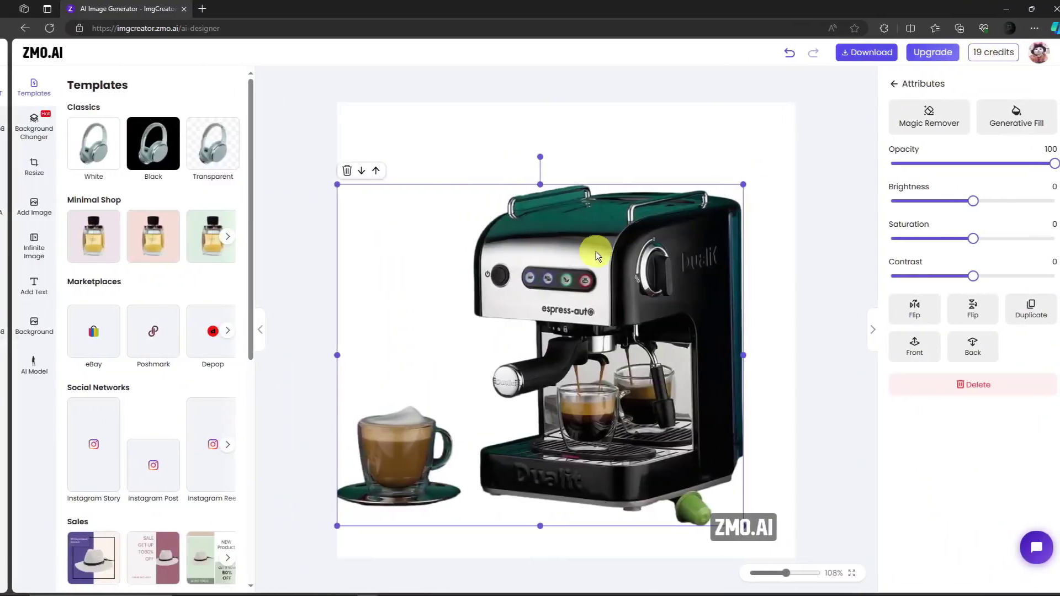
left_click_drag(751, 485, 792, 464)
left_click_drag(638, 374, 700, 354)
Step: Shrink the espresso machine to fit the canvas and bring up the background style library
left_click(770, 460)
left_click(716, 392)
left_click_drag(773, 473, 680, 347)
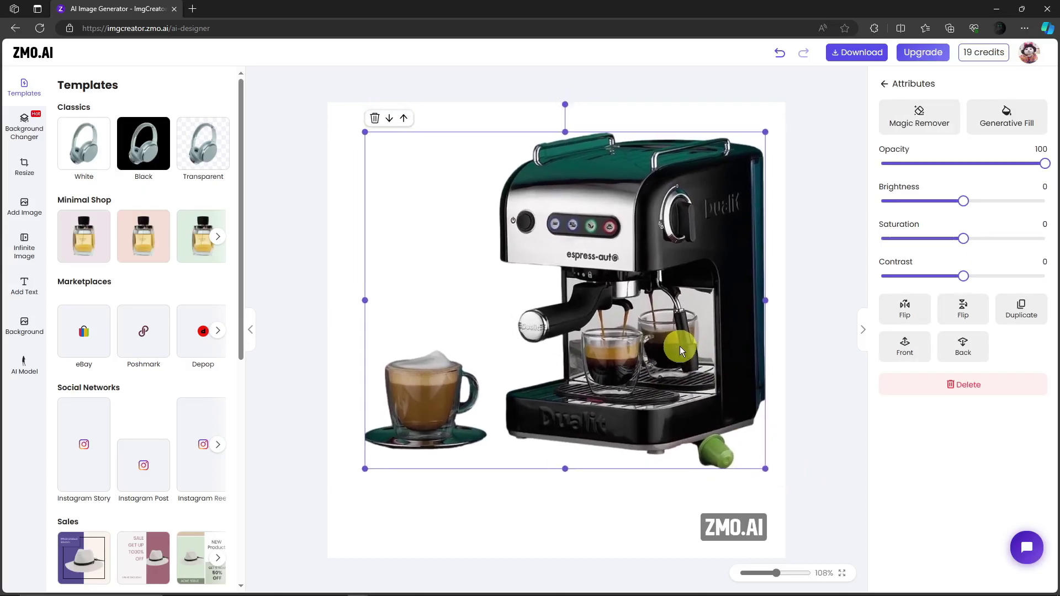
left_click(23, 135)
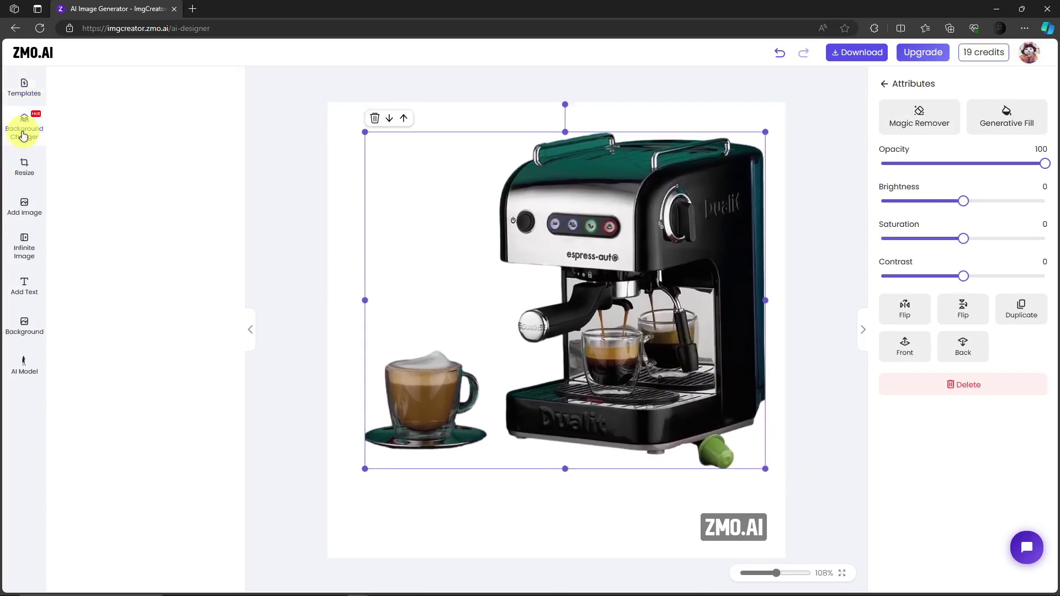
Step: Generate four Beach background previews and nudge the espresso machine slightly up-left
scroll(173, 313, "down", 10)
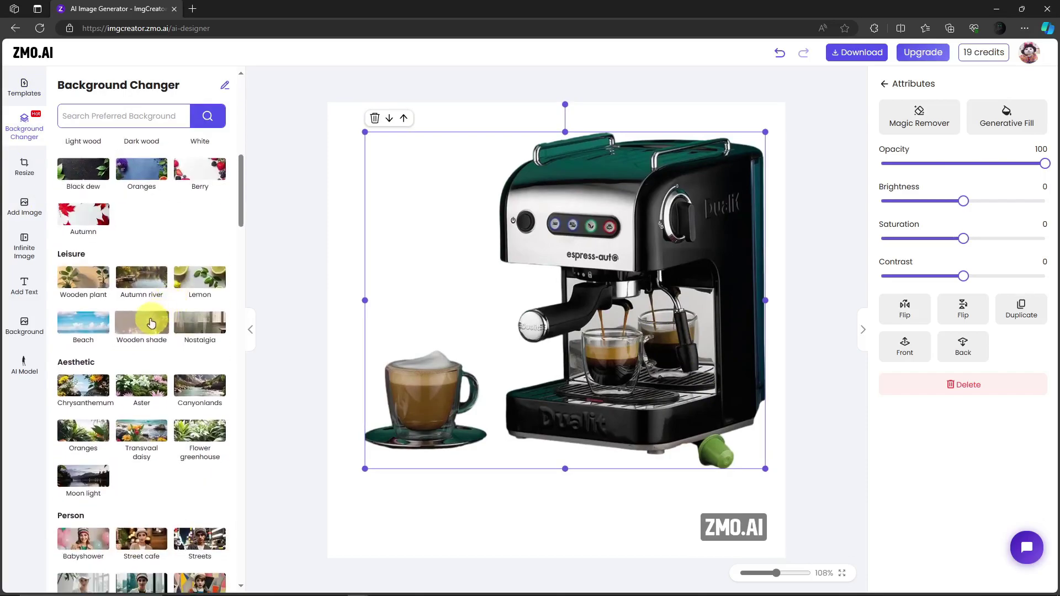
left_click(84, 326)
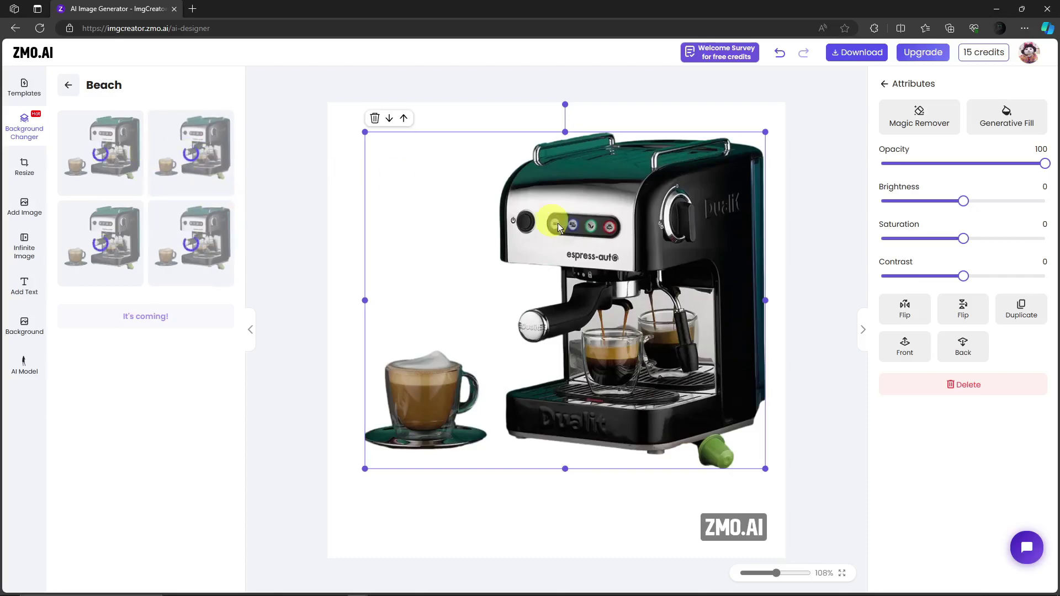
left_click_drag(558, 224, 547, 212)
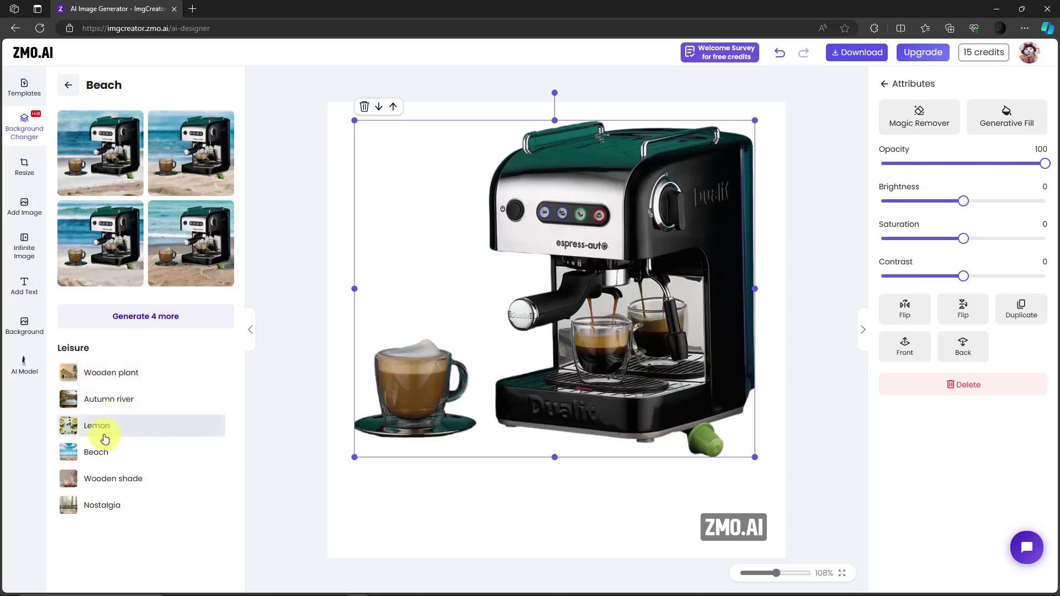
Step: Generate Nostalgia background previews, then shrink and recentre the espresso machine
left_click(107, 507)
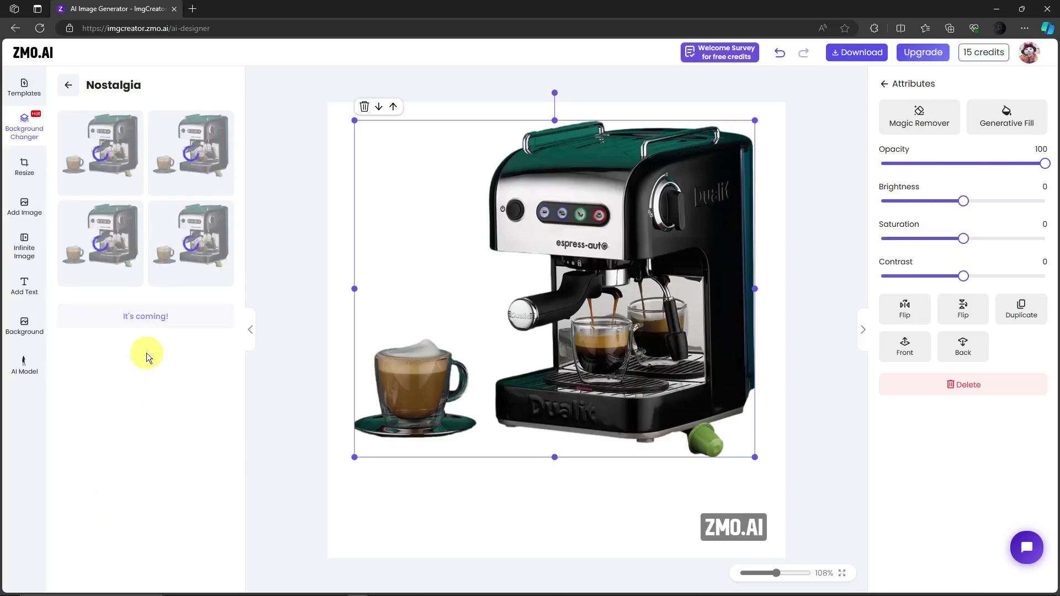
left_click_drag(585, 317, 550, 242)
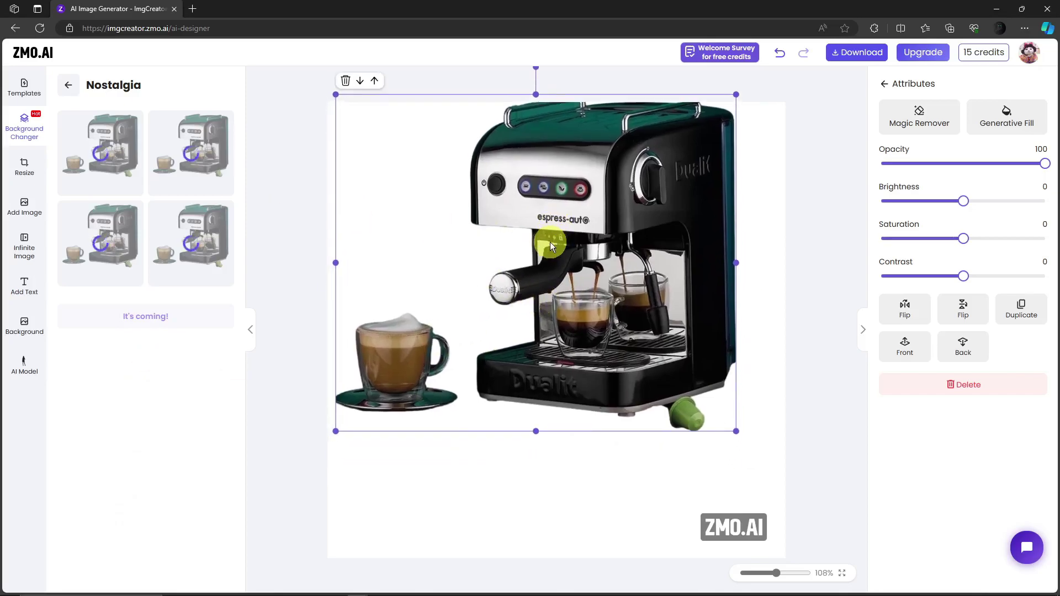
left_click_drag(736, 431, 569, 293)
left_click_drag(474, 218, 577, 269)
Step: Open and cancel Generative Fill, then dismiss the upgrade prompt when enlarging a preview
left_click(1011, 111)
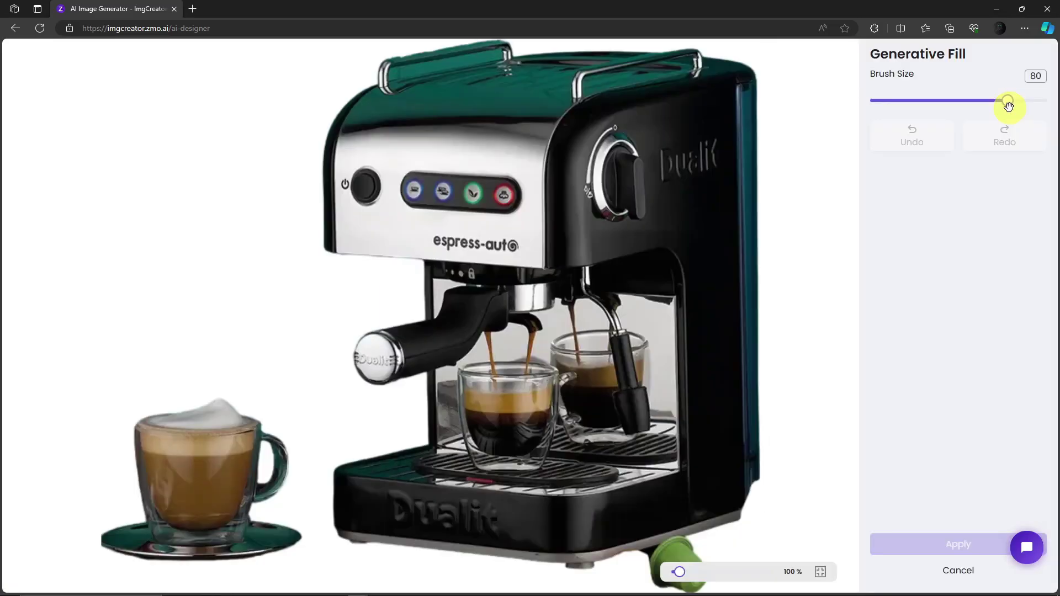
left_click(958, 570)
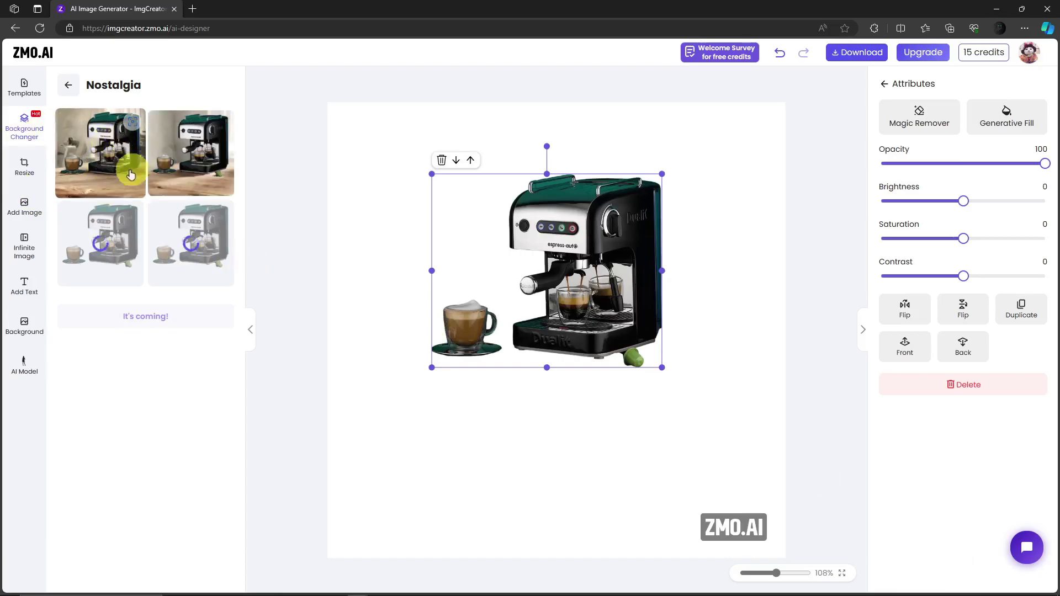
left_click(177, 155)
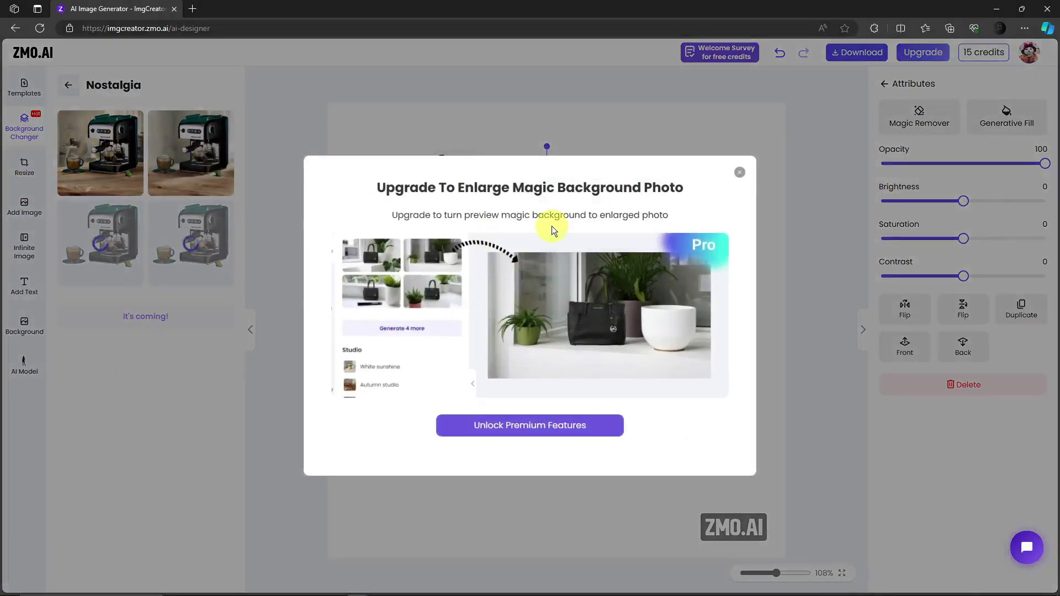
left_click(741, 173)
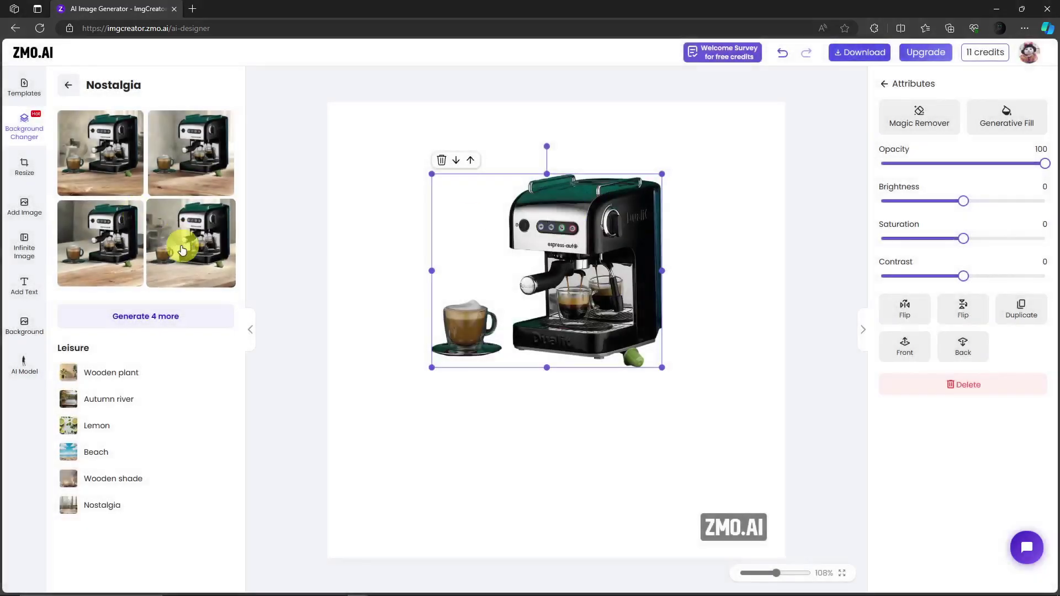
Step: Apply the first Nostalgia background preview to the canvas
left_click_drag(107, 178, 293, 127)
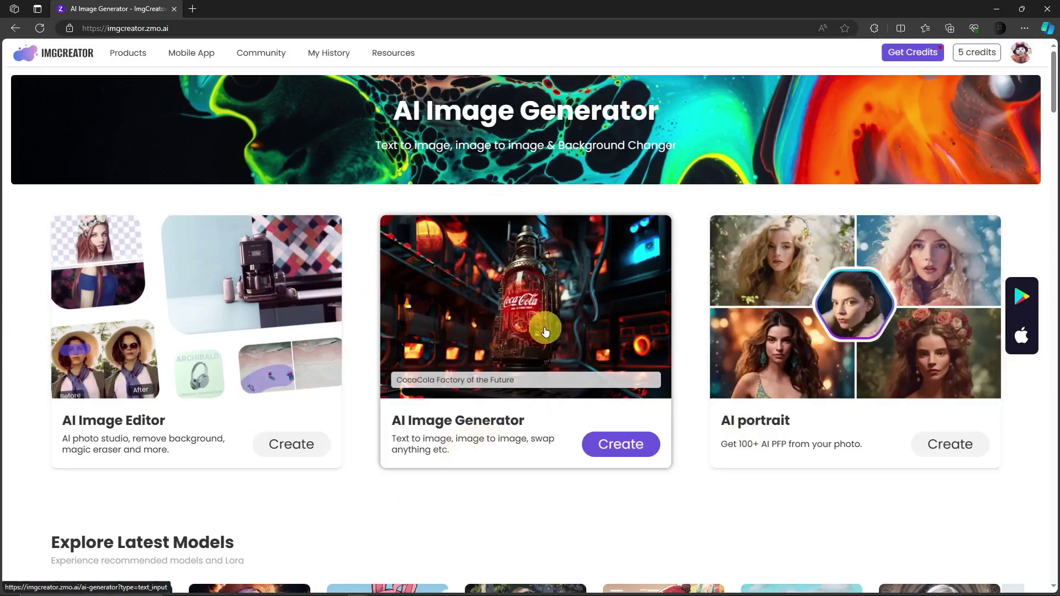
Step: Open the AI Image Generator and browse Image Input, Swap Anything, Room Design, AI Human, Background AI
left_click(619, 455)
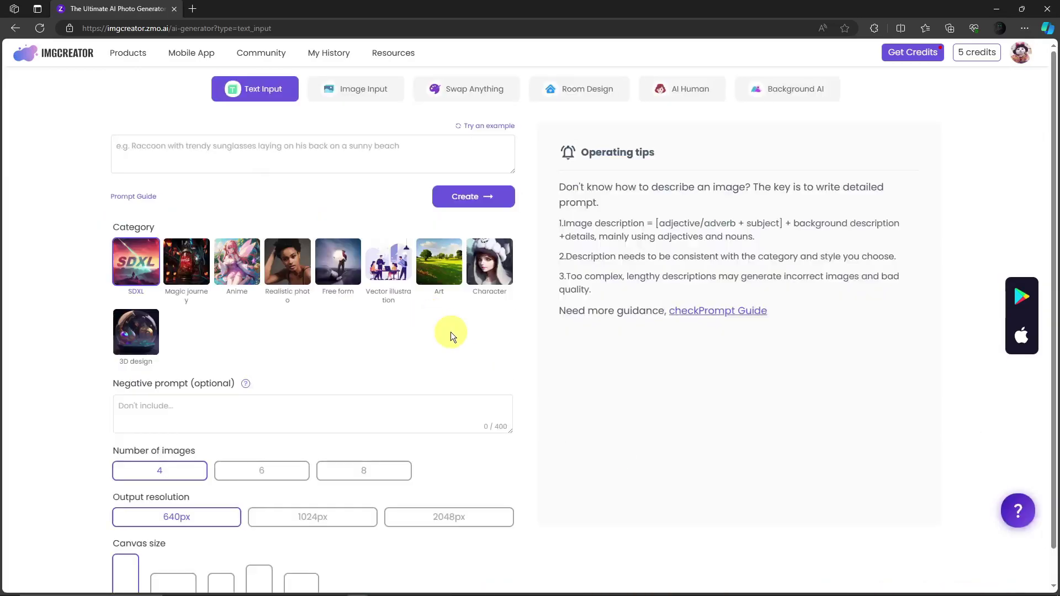
scroll(497, 348, "down", 1)
scroll(531, 363, "up", 1)
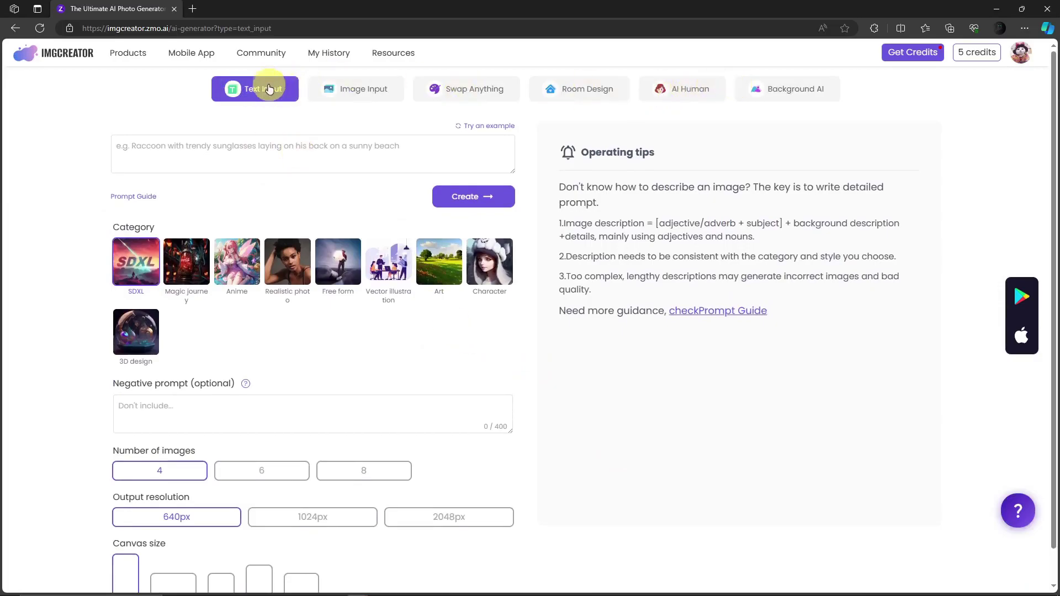
left_click(337, 94)
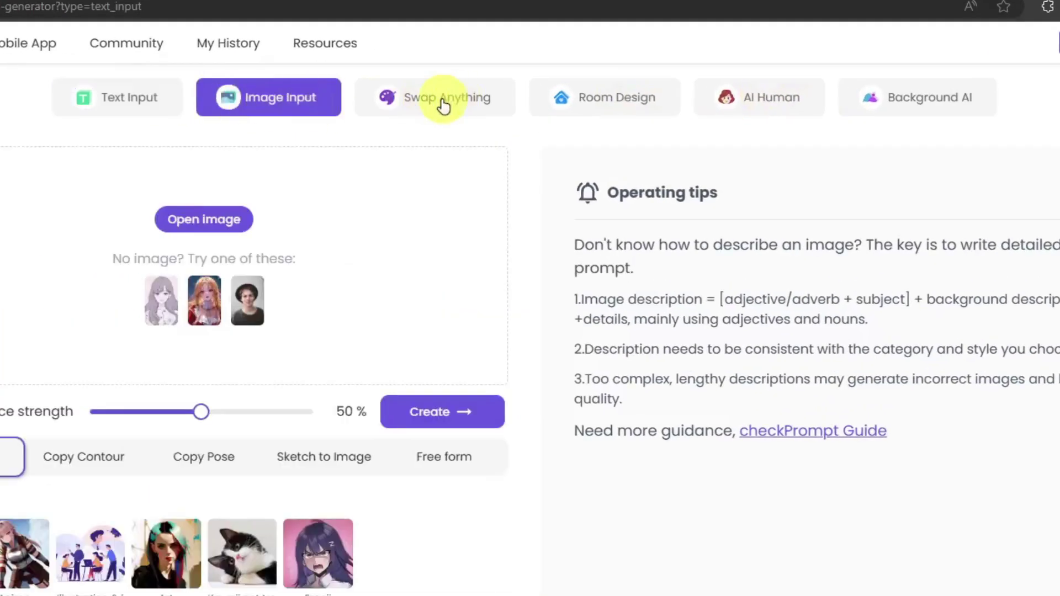
left_click(443, 105)
left_click(618, 103)
left_click(759, 99)
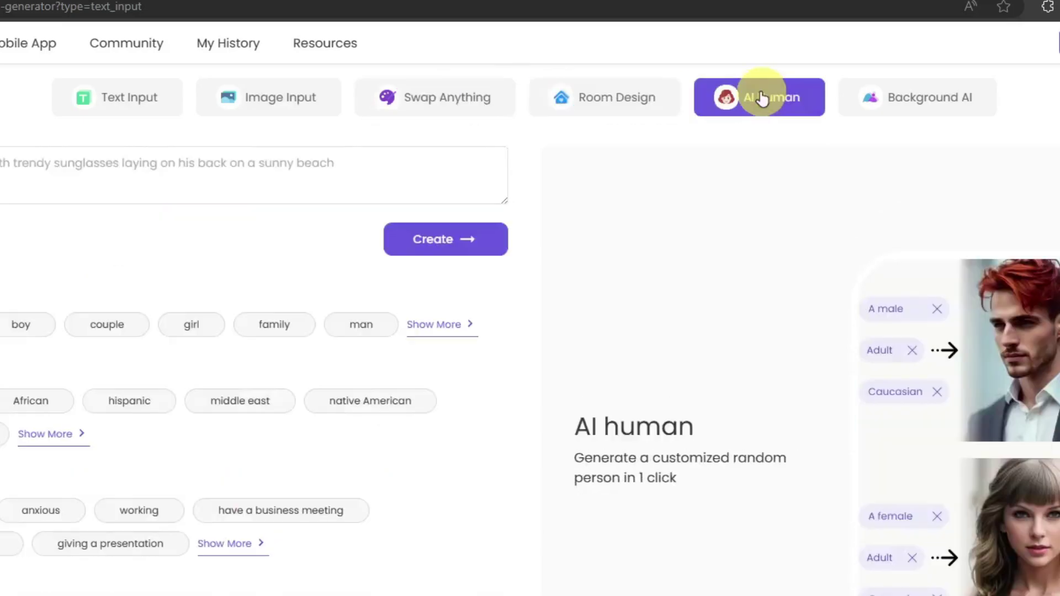
left_click(933, 105)
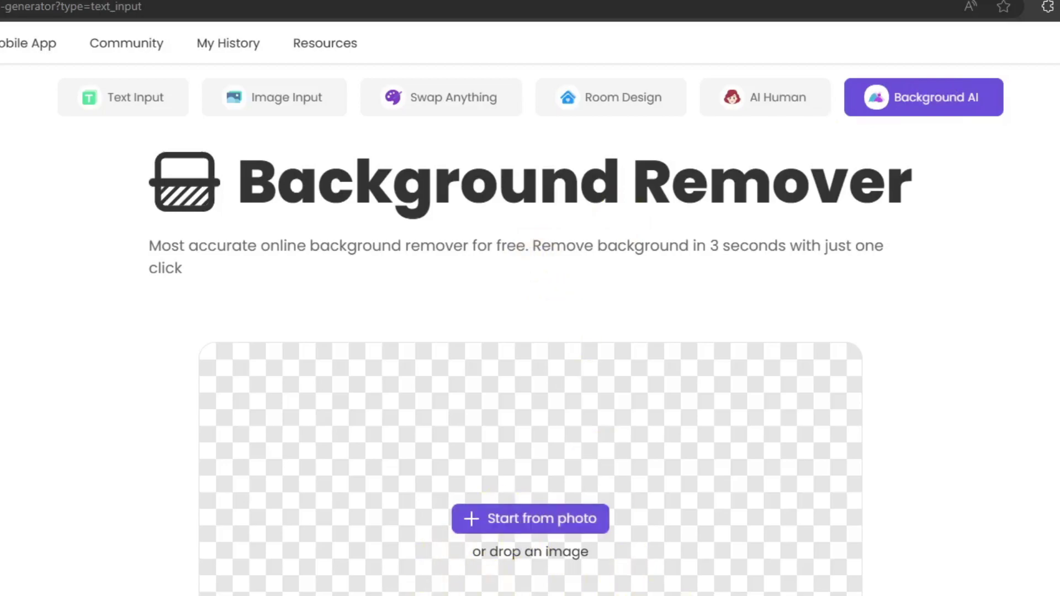
Step: Upload the espresso machine sample photo, preview black, blue, pink, yellow, white backgrounds, then keep transparent
left_click(488, 520)
double_click(1056, 331)
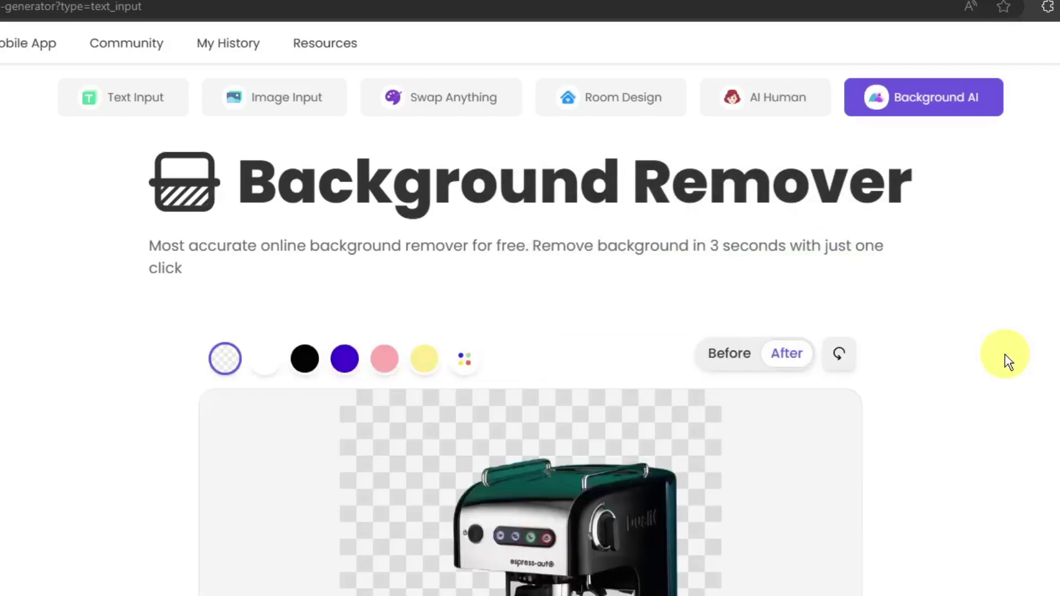
left_click(304, 357)
left_click(343, 358)
left_click(395, 359)
left_click(424, 359)
left_click(264, 359)
left_click(225, 359)
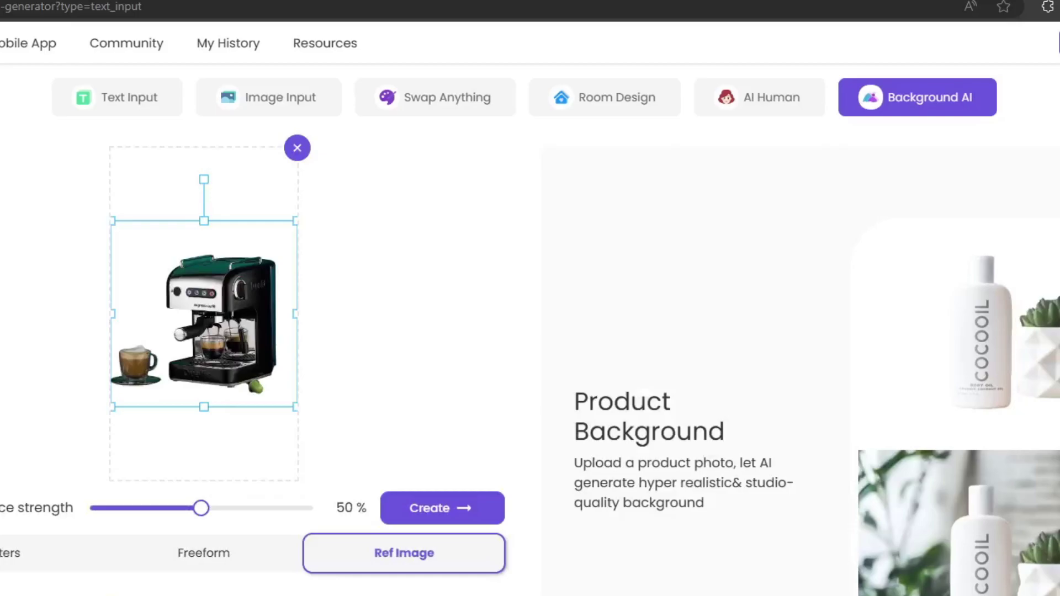
scroll(530, 353, "down", 2)
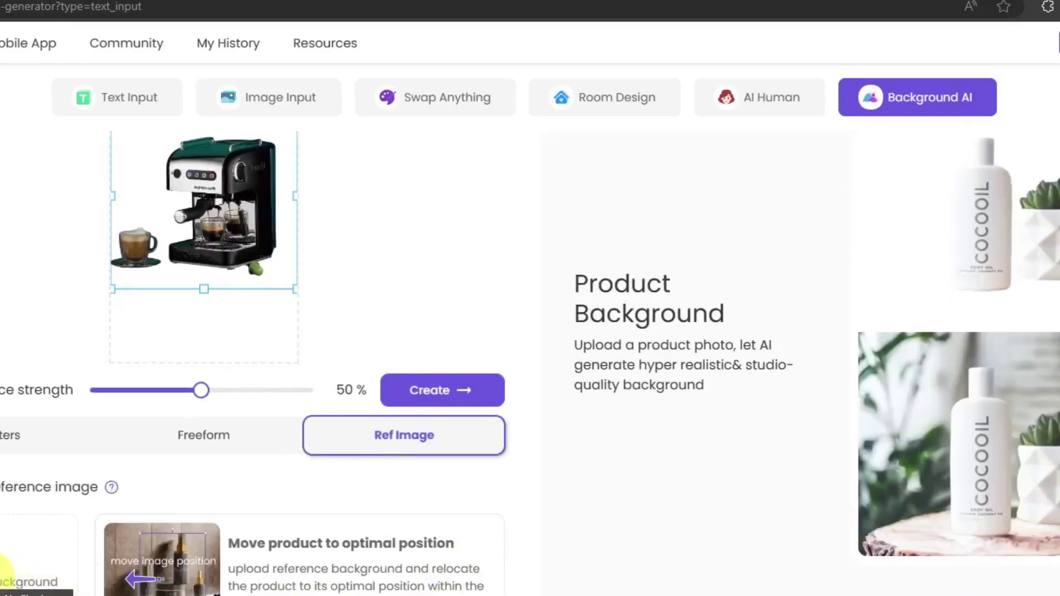
Step: Add the beach photo as reference background, stretch it taller, and place the espresso machine over it
left_click(8, 568)
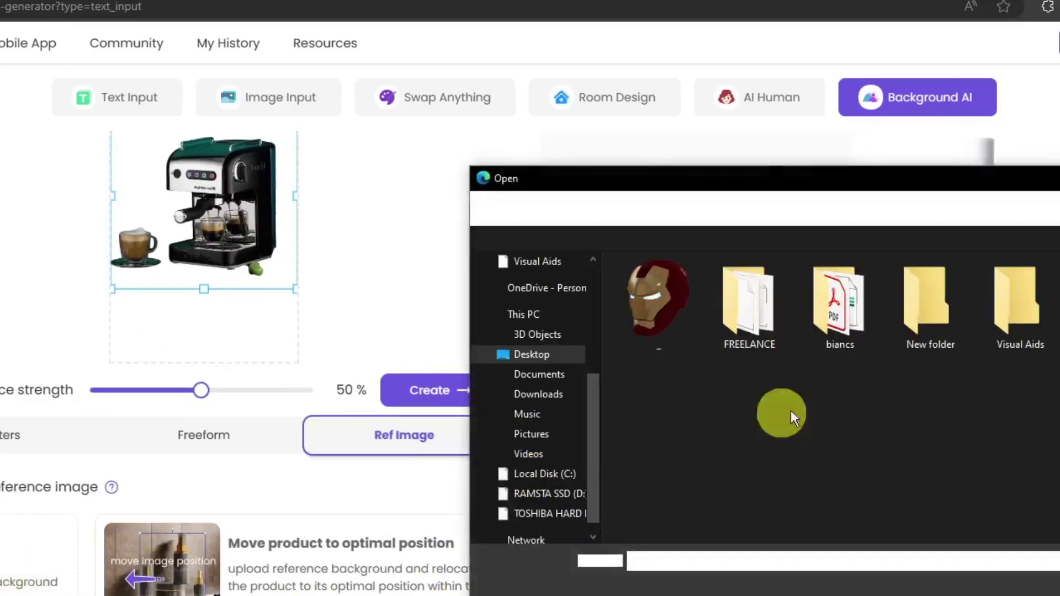
key("Return")
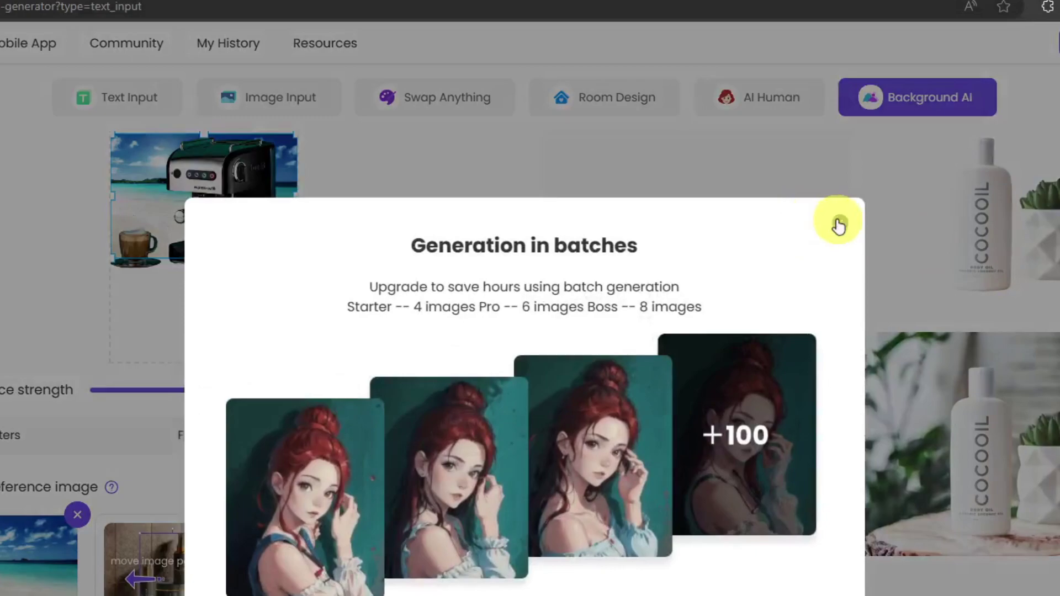
left_click(838, 225)
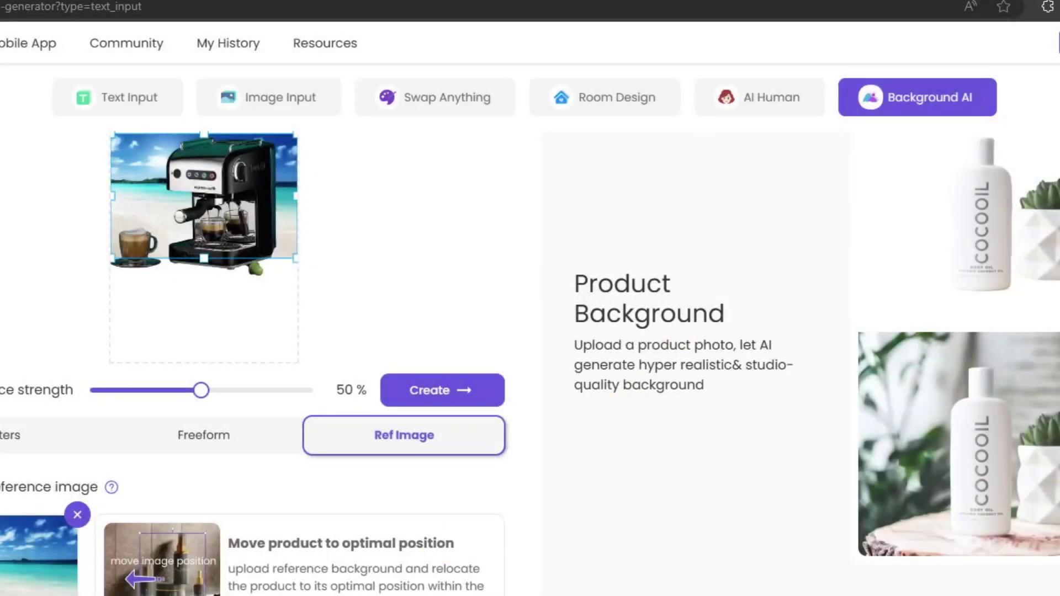
mouse_move(205, 257)
left_mouse_down()
mouse_move(206, 275)
mouse_move(208, 248)
mouse_move(197, 276)
left_mouse_up()
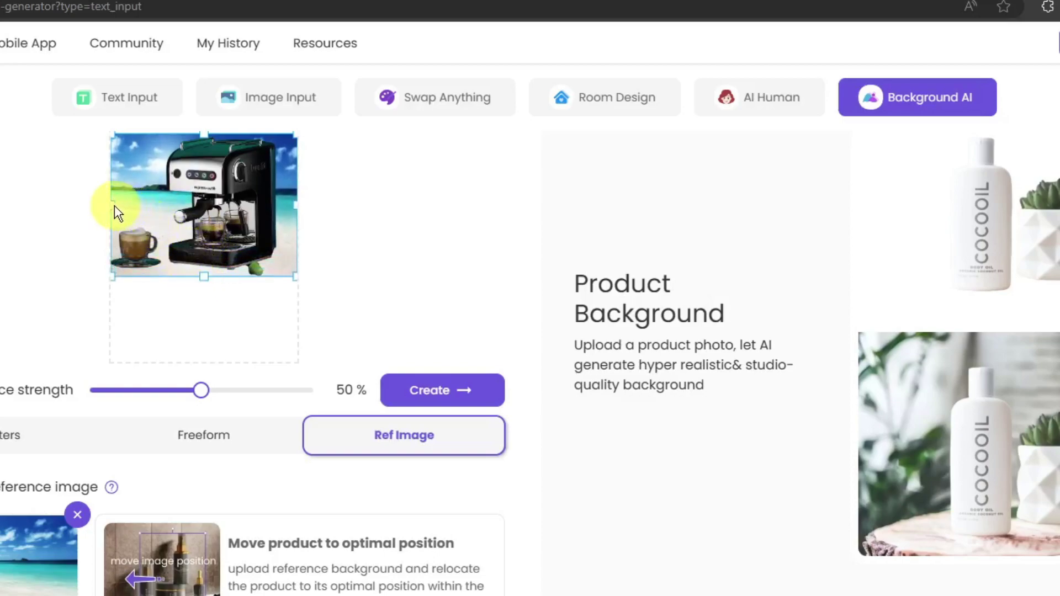
left_click_drag(204, 219, 233, 197)
left_click(466, 392)
left_click(213, 439)
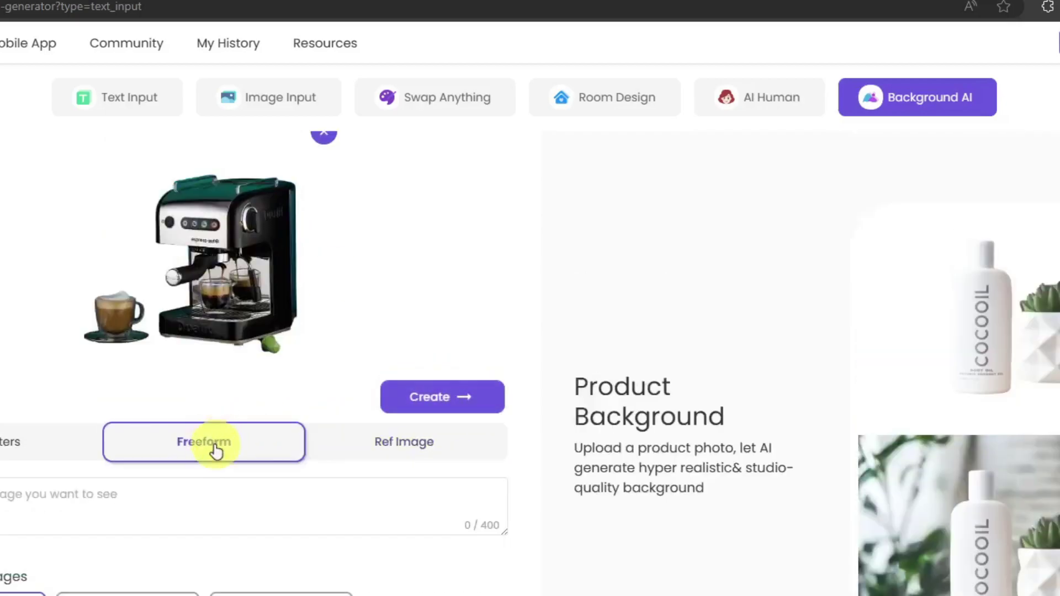
left_click(21, 444)
scroll(19, 433, "down", 2)
scroll(268, 426, "up", 2)
scroll(268, 426, "down", 2)
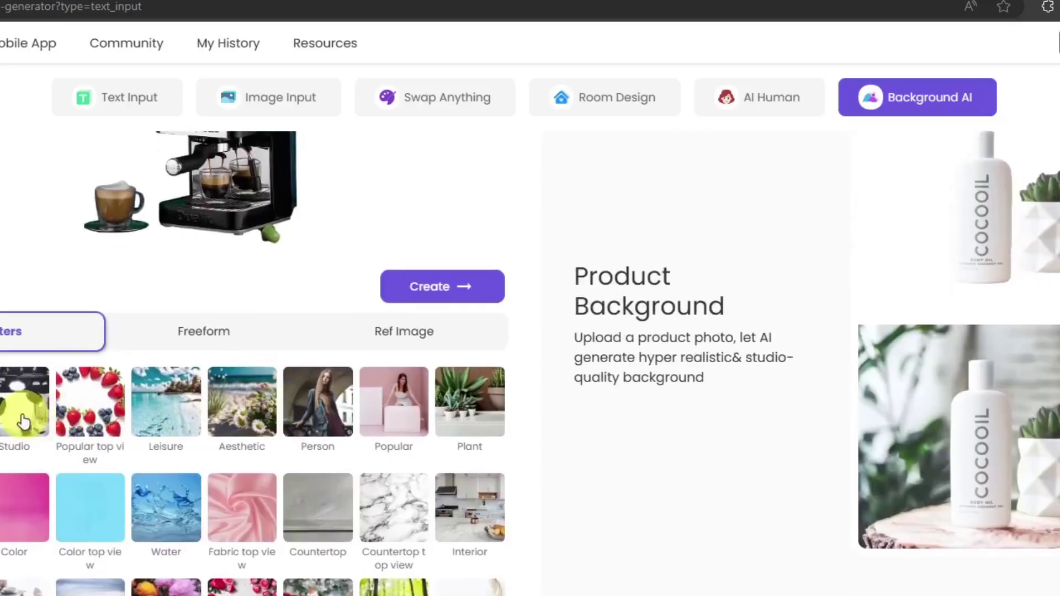
scroll(23, 413, "down", 5)
scroll(40, 367, "up", 5)
left_click(40, 367)
scroll(55, 351, "up", 3)
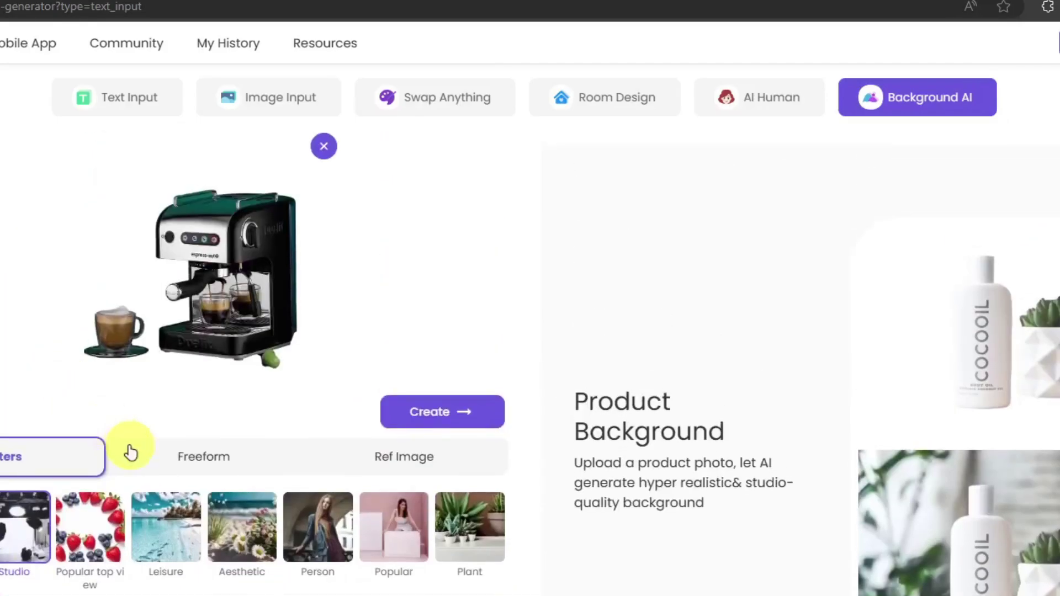
scroll(130, 449, "down", 6)
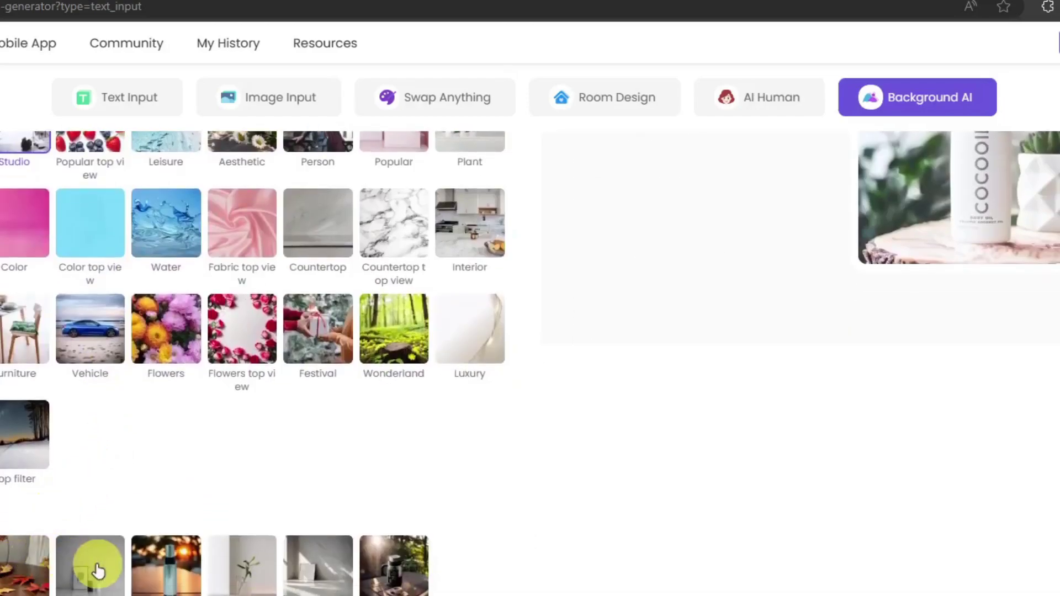
scroll(99, 555, "up", 6)
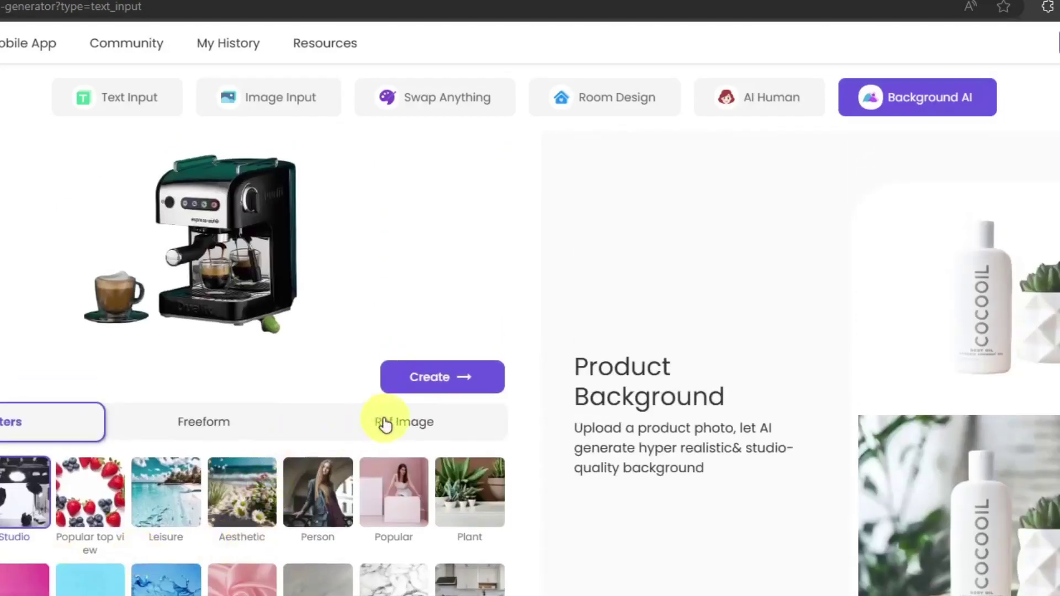
left_click(385, 420)
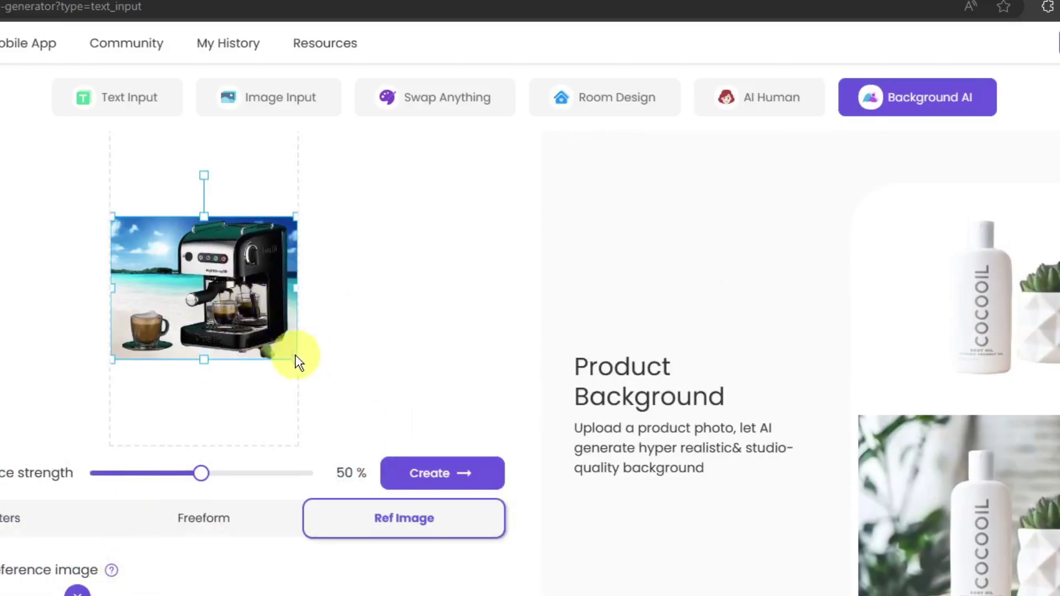
Step: Create espresso machine beach-scene images from the reference image and review the results
left_click(465, 475)
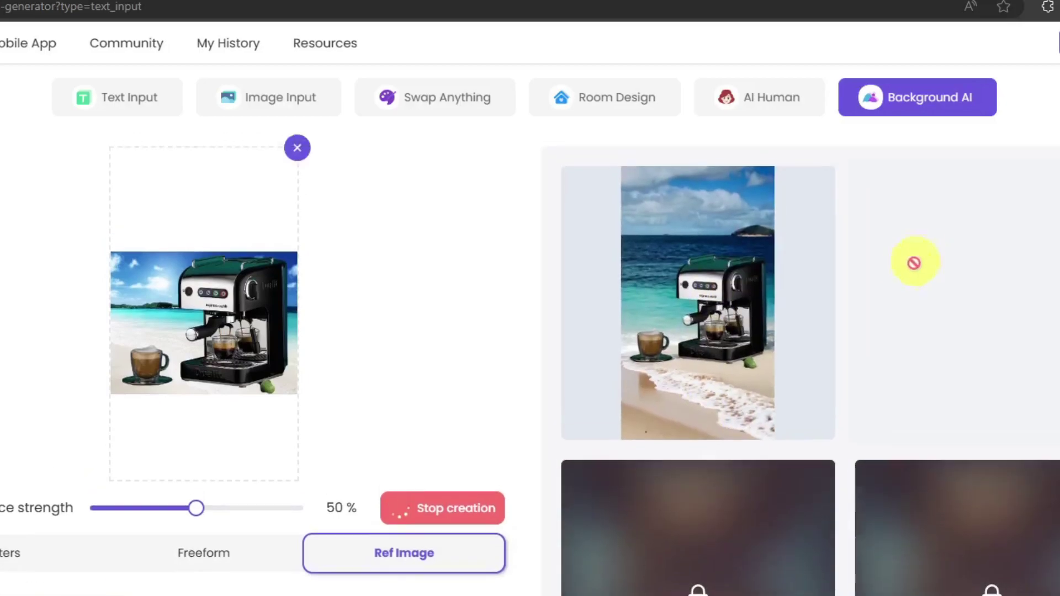
scroll(916, 253, "down", 2)
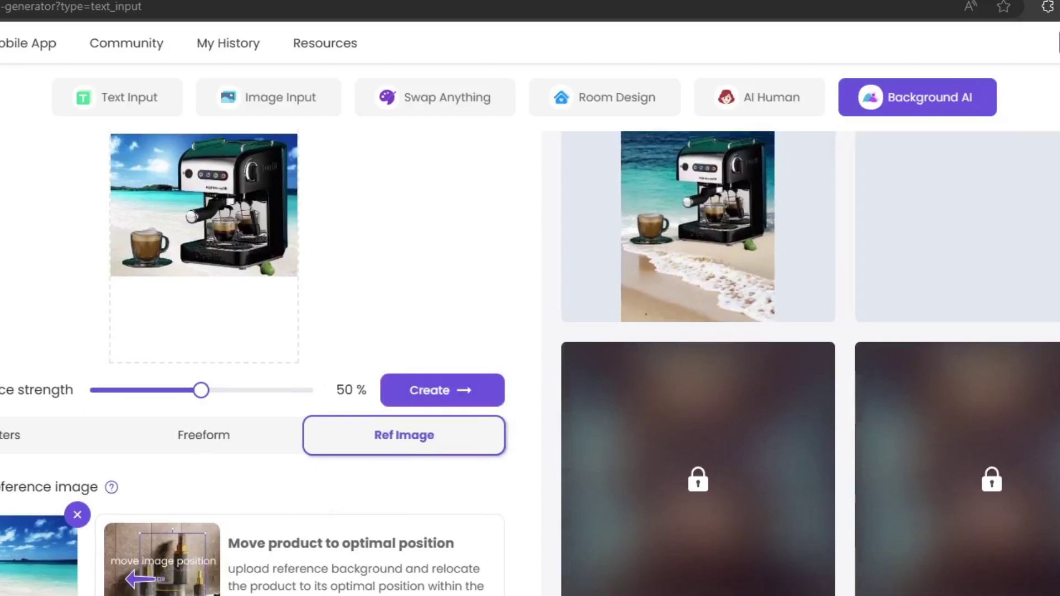
scroll(899, 515, "up", 3)
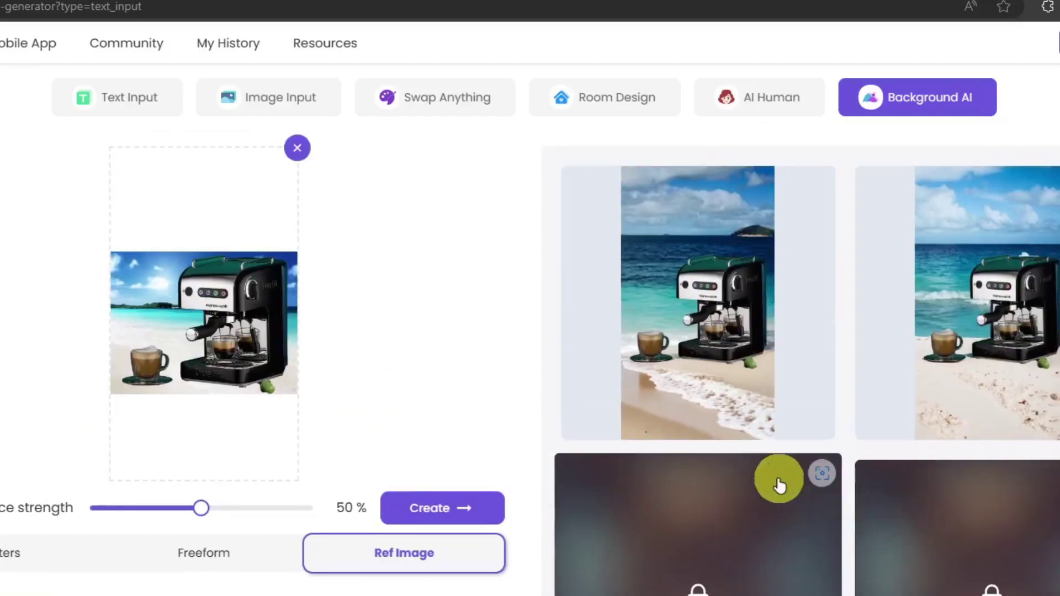